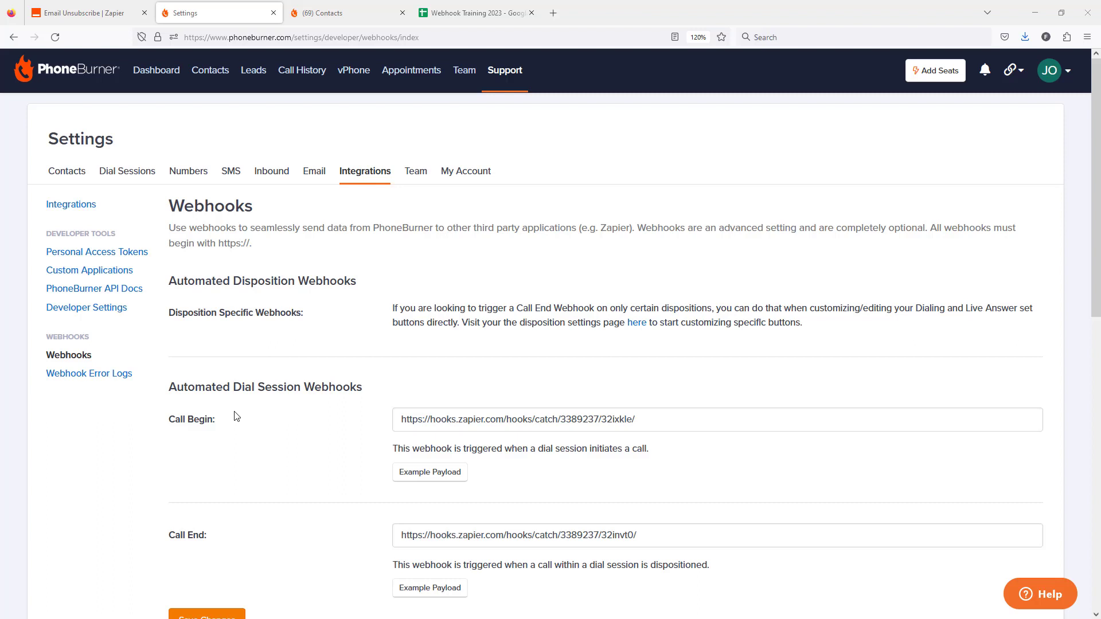
# Step: Create a new Zap in Zapier's Webhook Training folder and select the SMS opt out label in PhoneBurner's webhook settings
pyautogui.scroll(-9, 236, 417)
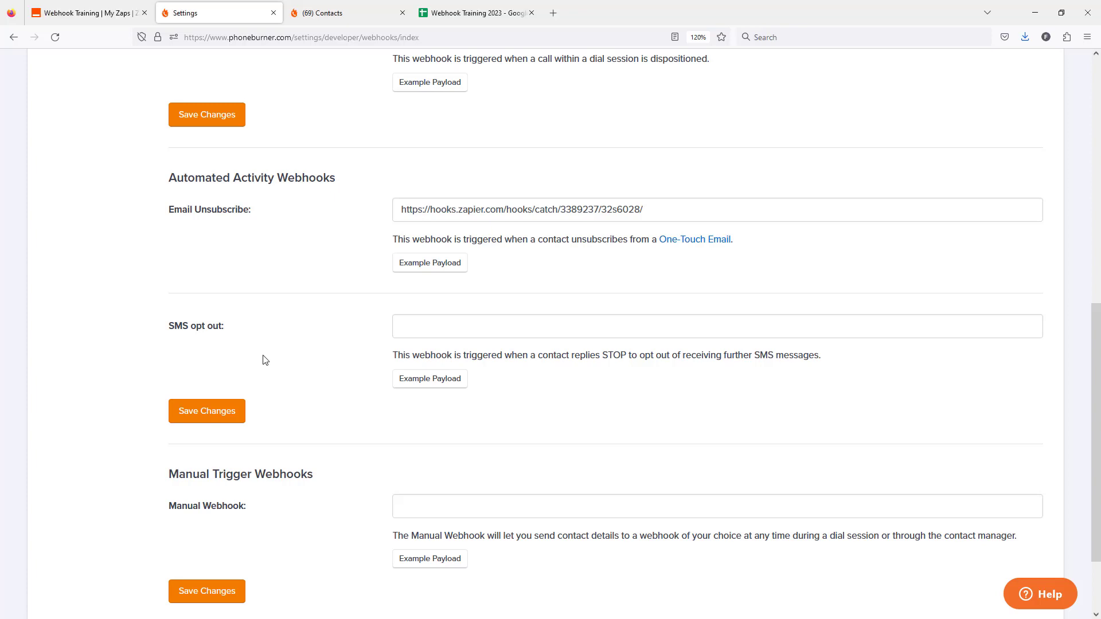
pyautogui.click(96, 14)
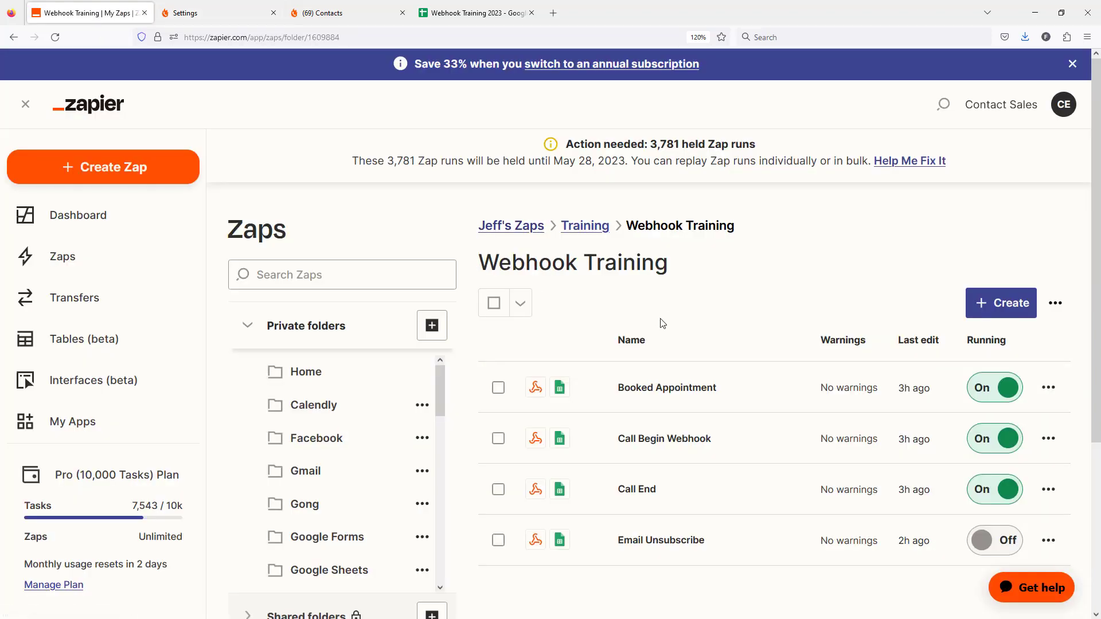
pyautogui.click(1002, 303)
pyautogui.click(917, 350)
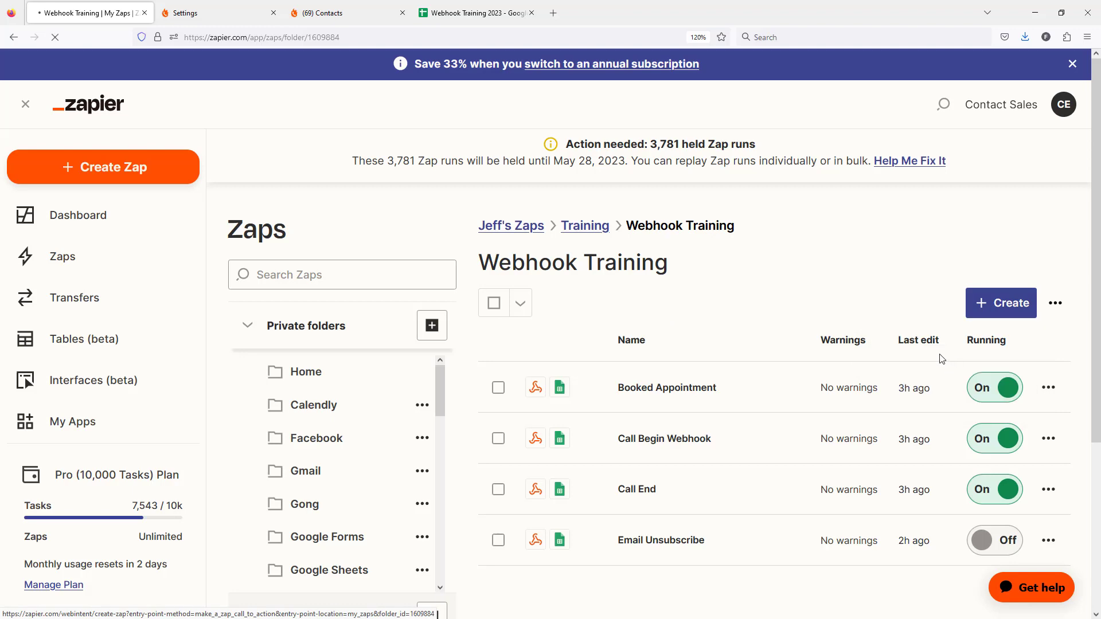
pyautogui.click(236, 15)
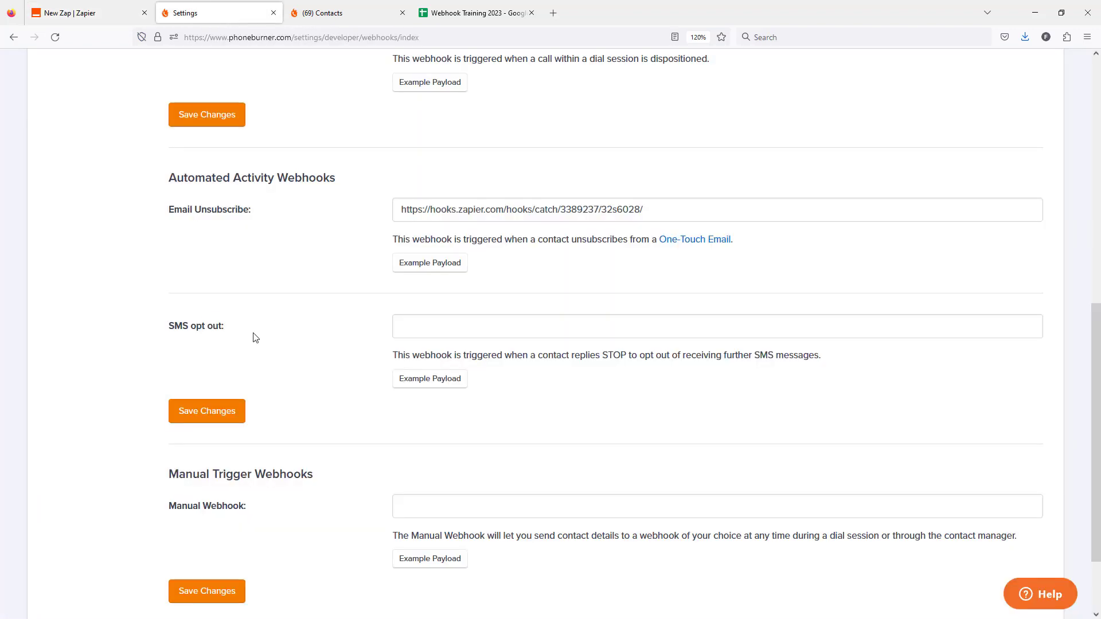
pyautogui.moveTo(222, 326); pyautogui.dragTo(178, 327)
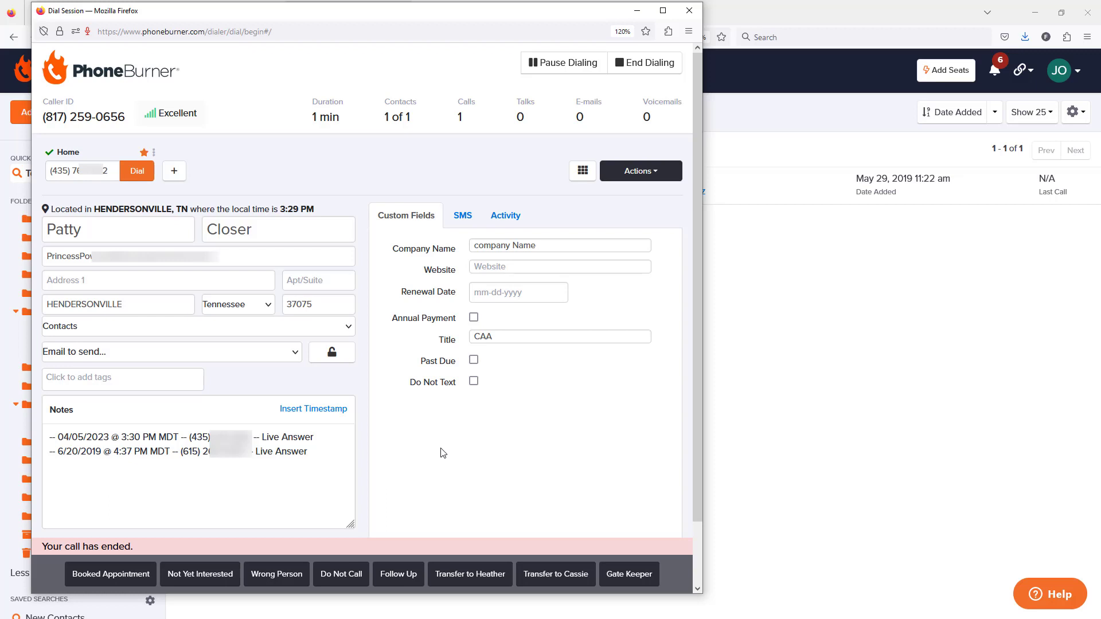
# Step: Open the contact's SMS conversation in the dial session and send "Hey you ready to get started"
pyautogui.click(463, 222)
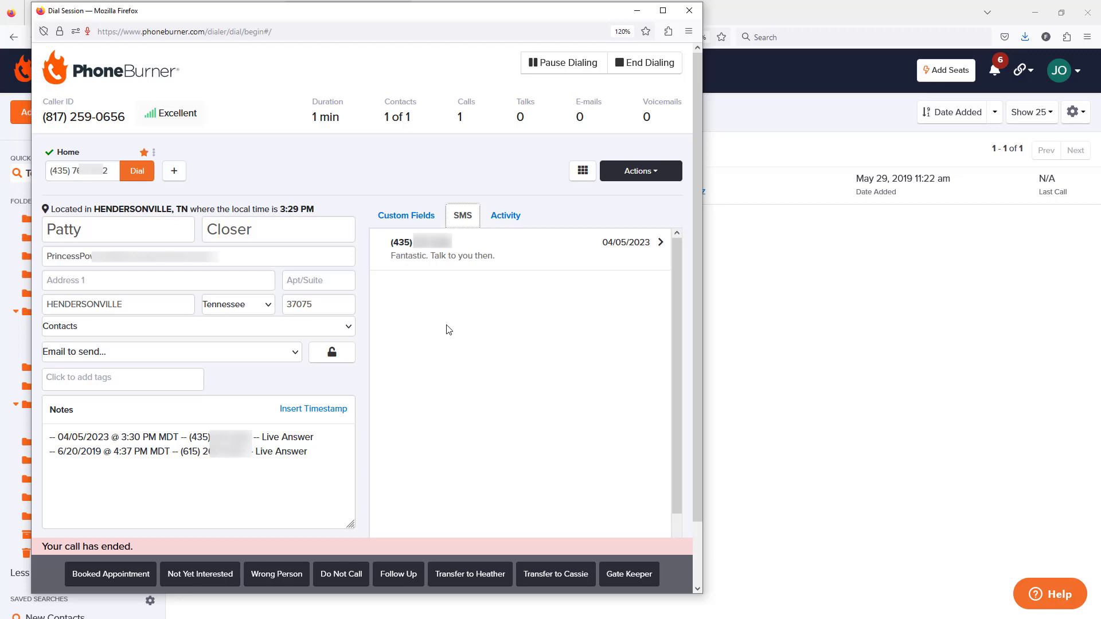
pyautogui.click(426, 251)
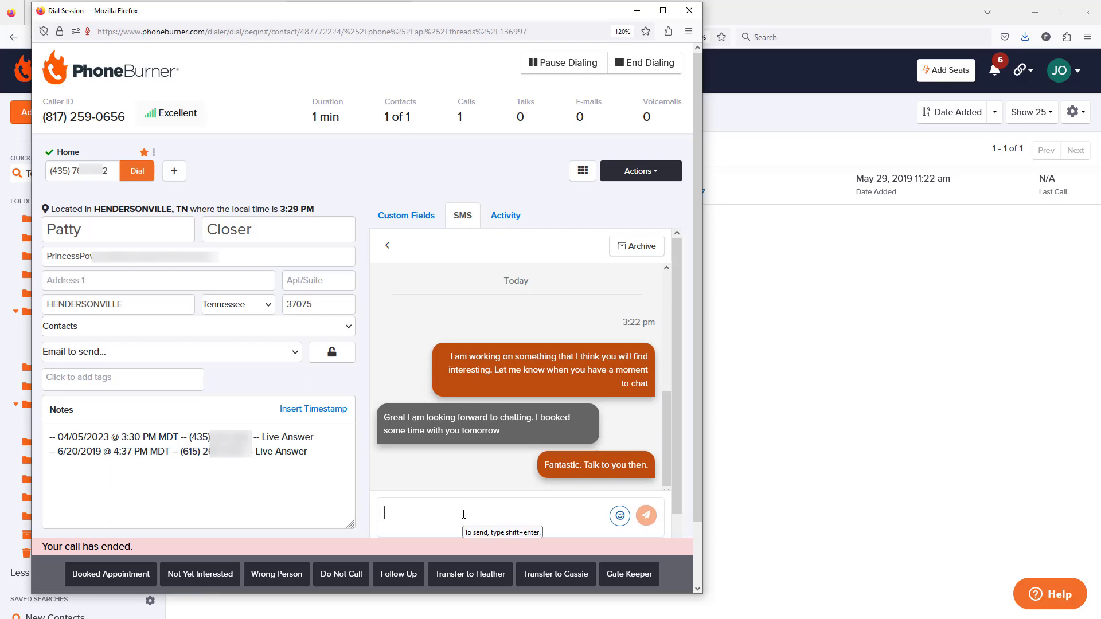
pyautogui.write('Hey you re')
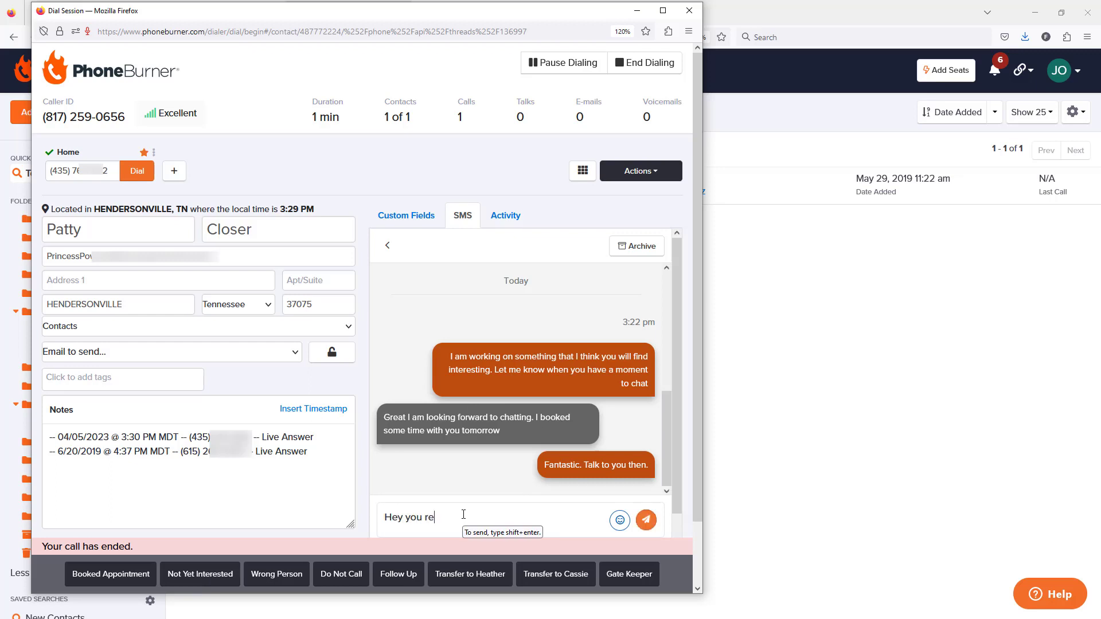
pyautogui.write('ady to get started')
pyautogui.click(645, 512)
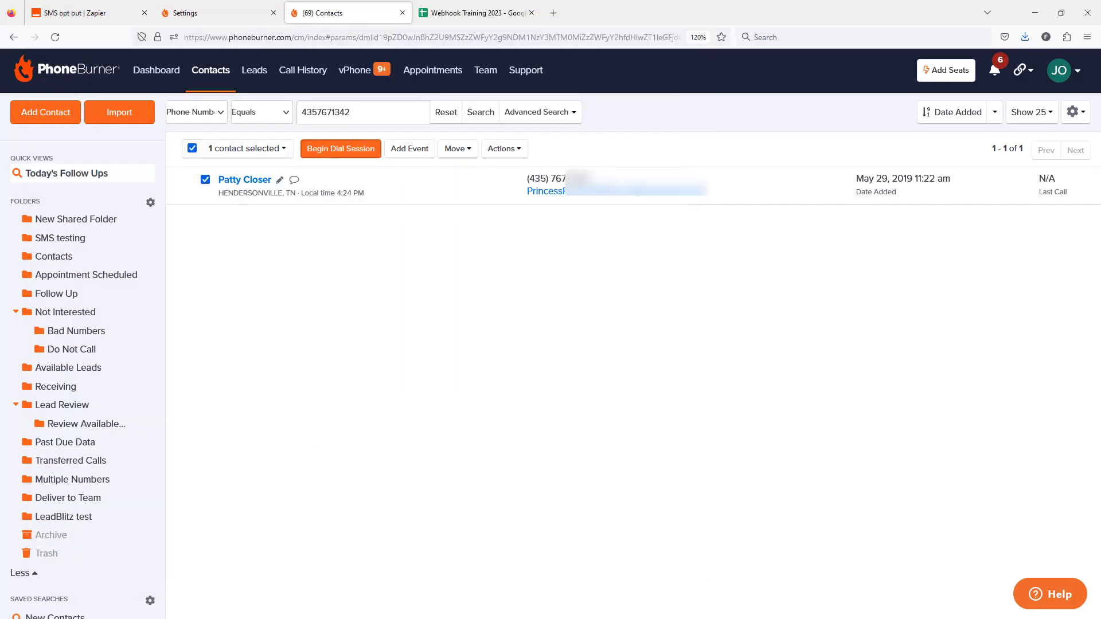
# Step: Switch to the SMS opt out Zap in Zapier and try to test its webhook trigger
pyautogui.click(92, 17)
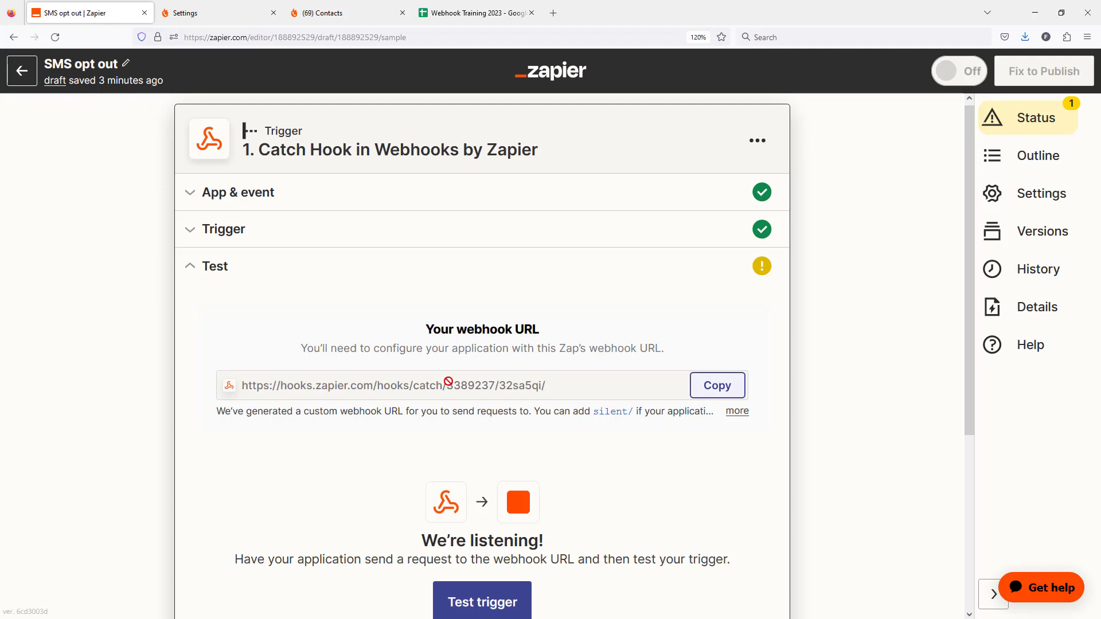
pyautogui.scroll(-5, 517, 402)
pyautogui.click(489, 362)
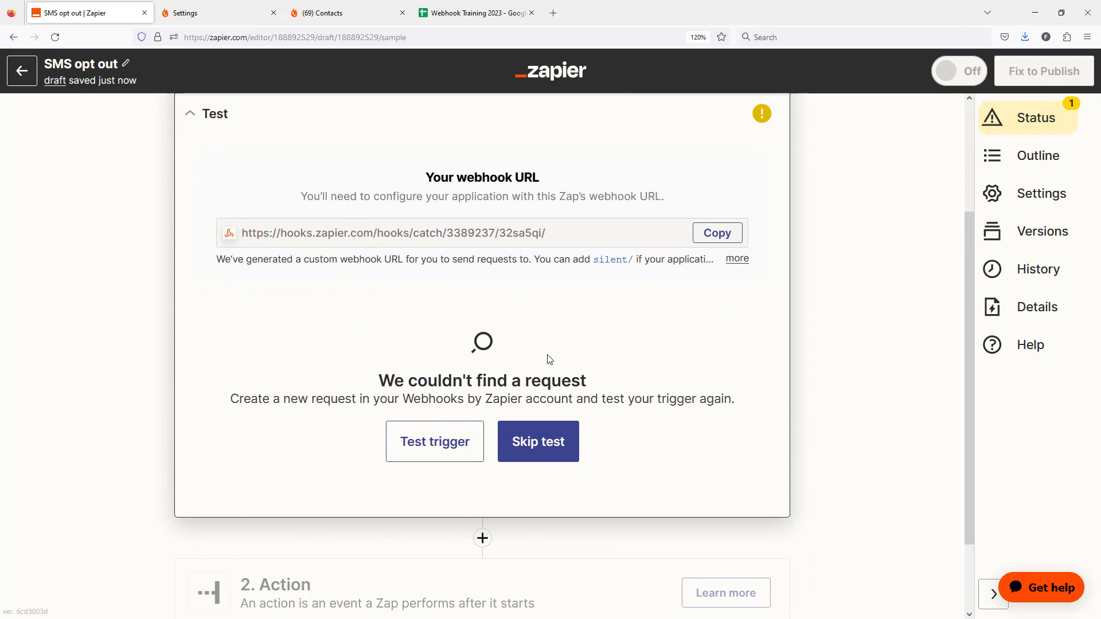
# Step: Check the contact's replies in the dial session's SMS conversation and return to the SMS opt out Zap
pyautogui.hotkey('alt', 'Tab')
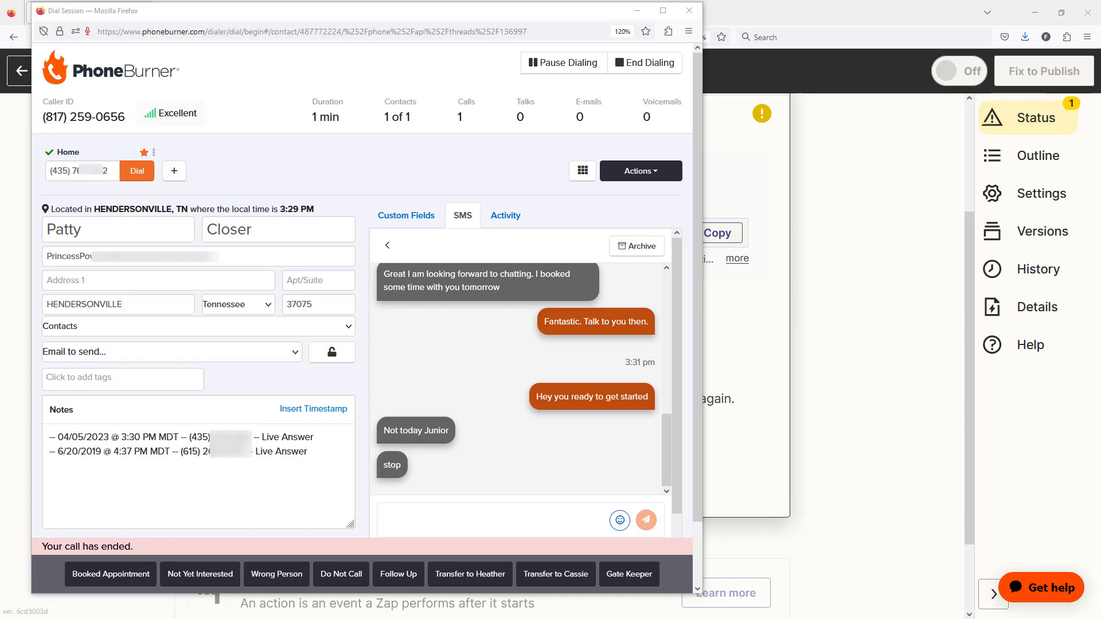
pyautogui.moveTo(0, 183); pyautogui.dragTo(238, 96)
pyautogui.click(797, 8)
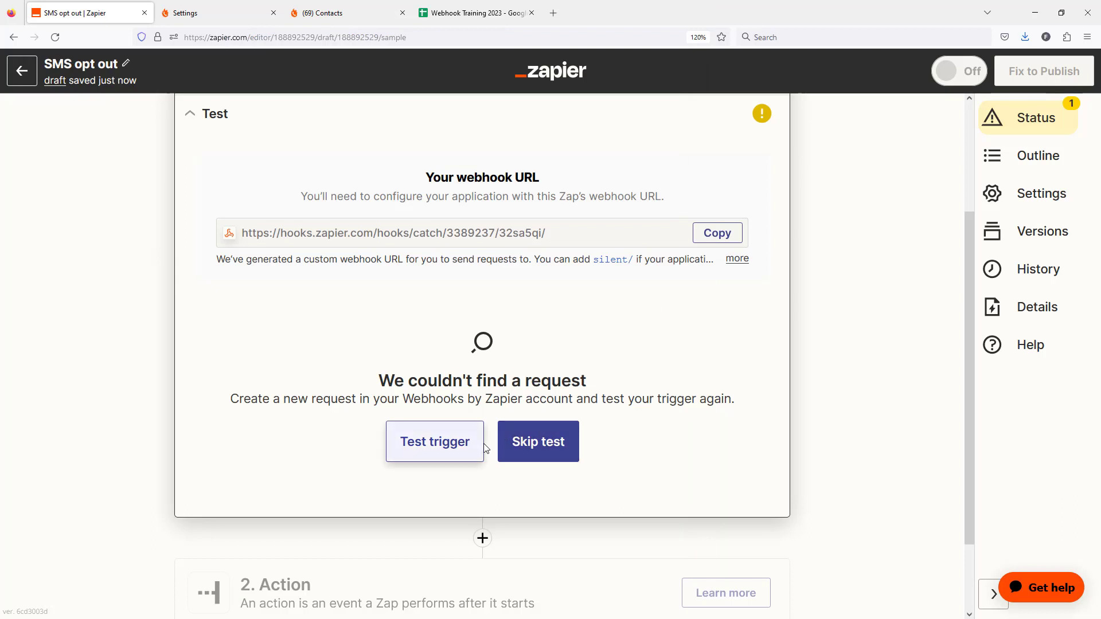
# Step: Test the webhook trigger again and continue with request A to the Zap's action
pyautogui.click(453, 445)
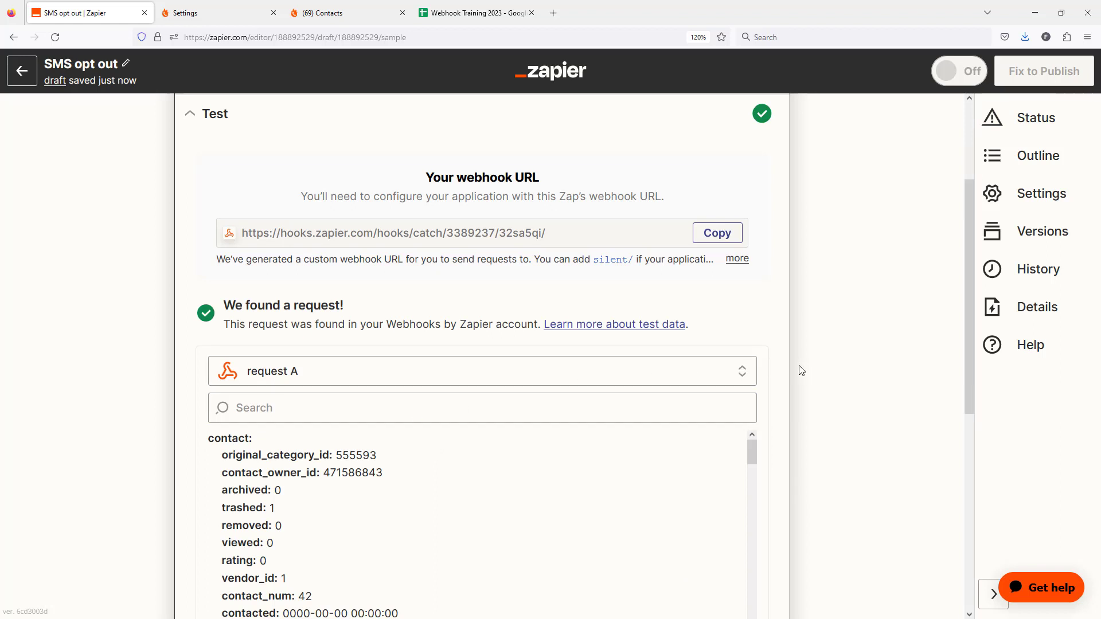
pyautogui.scroll(-5, 801, 371)
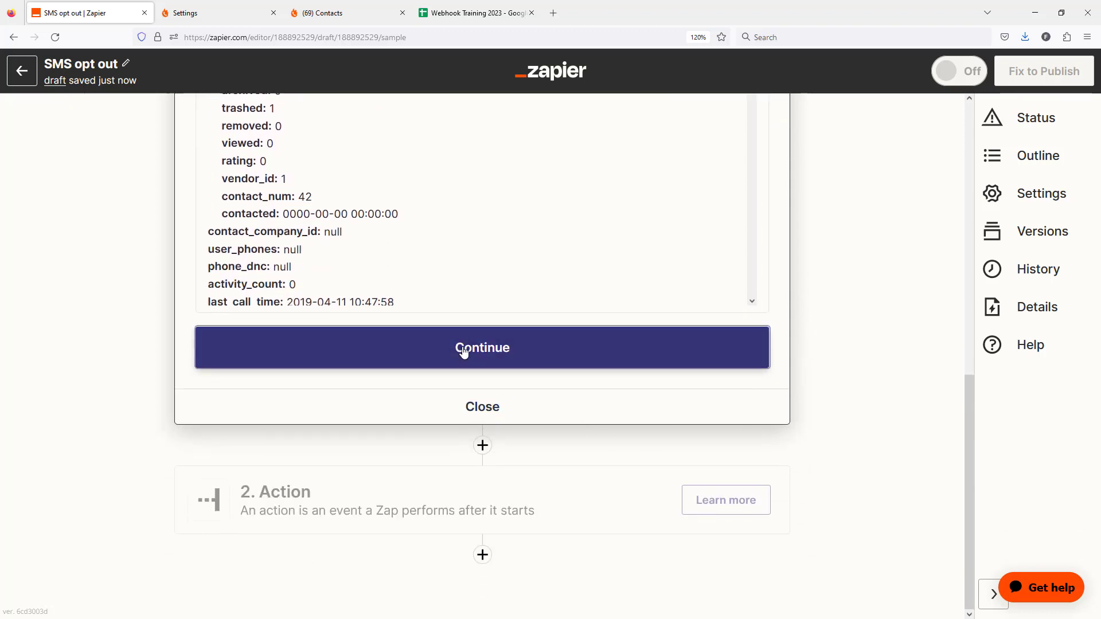
pyautogui.click(463, 347)
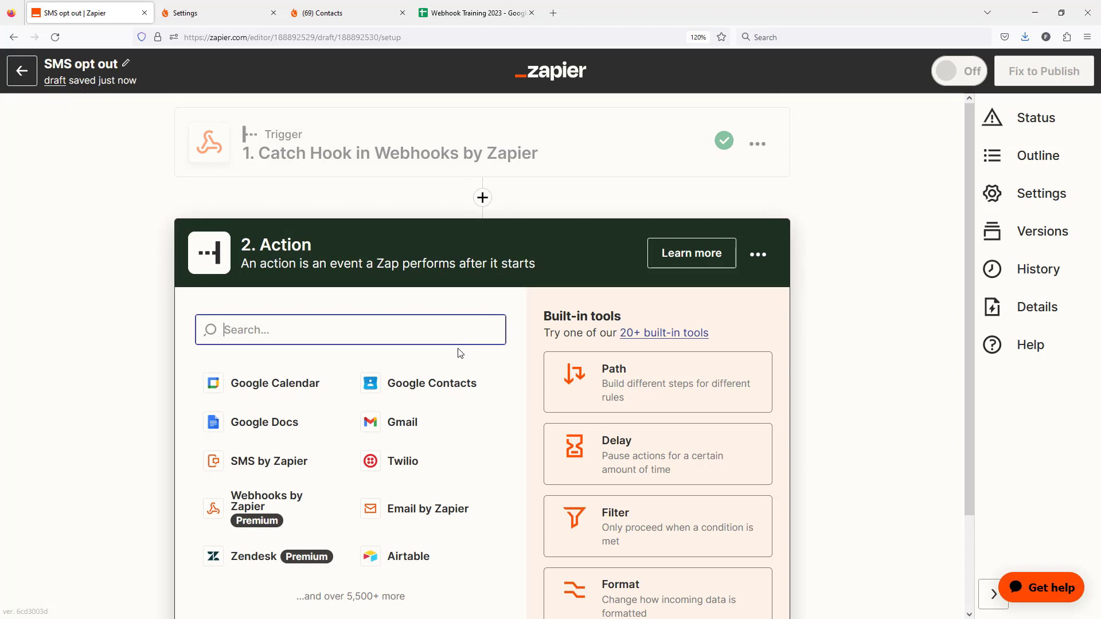
# Step: Set the Zap's action to Google Sheets with the Create Spreadsheet Row event and continue to the account choice
pyautogui.write('goog')
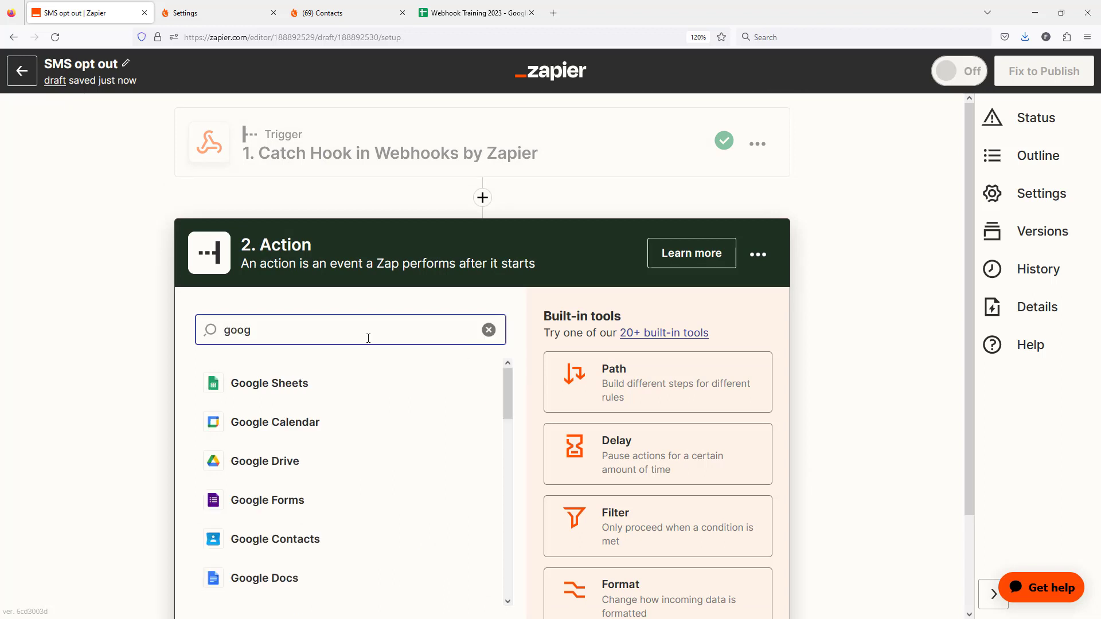
pyautogui.click(288, 385)
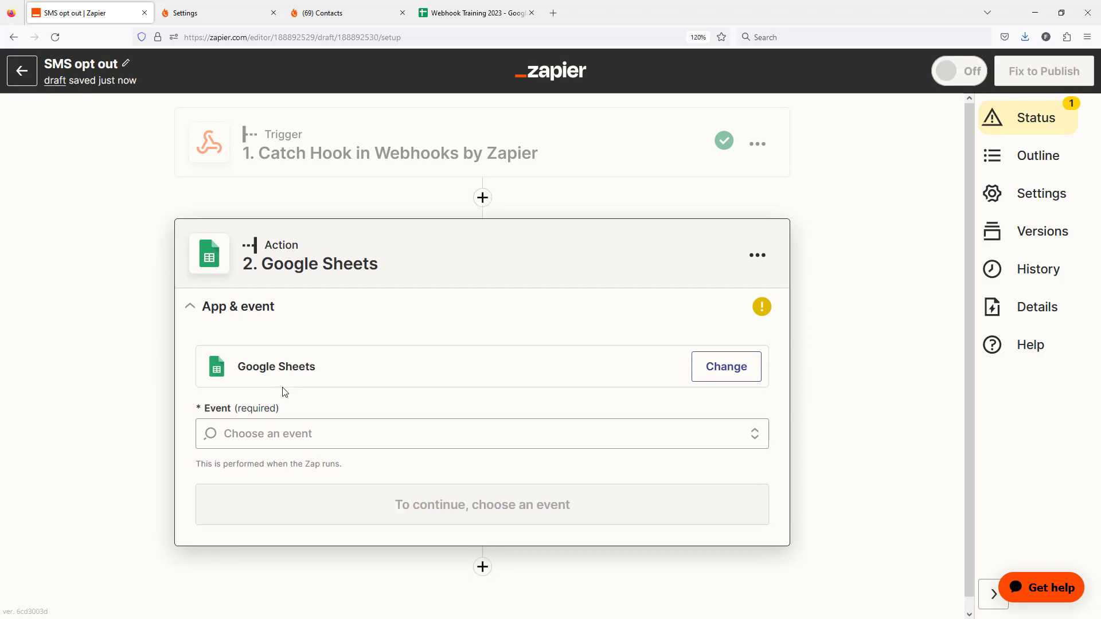
pyautogui.click(288, 434)
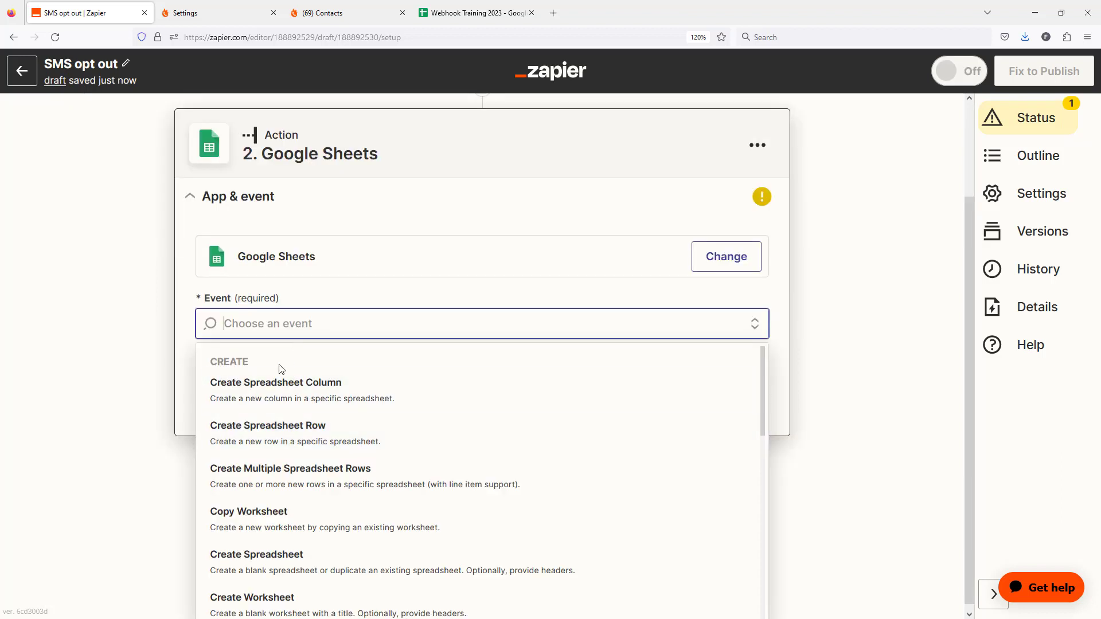
pyautogui.click(267, 431)
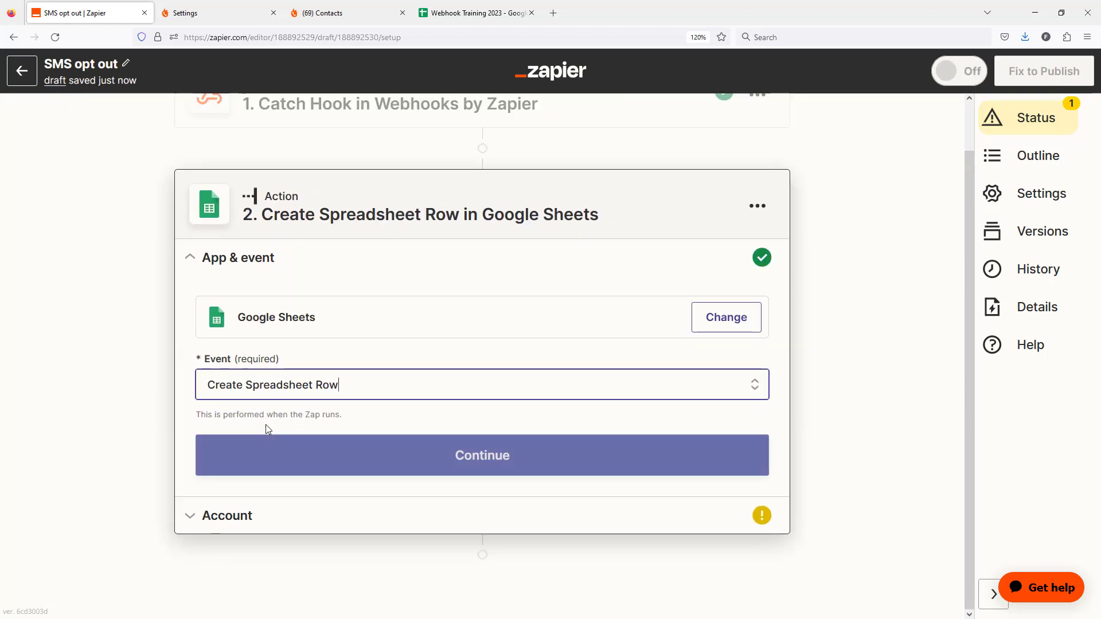
pyautogui.click(319, 454)
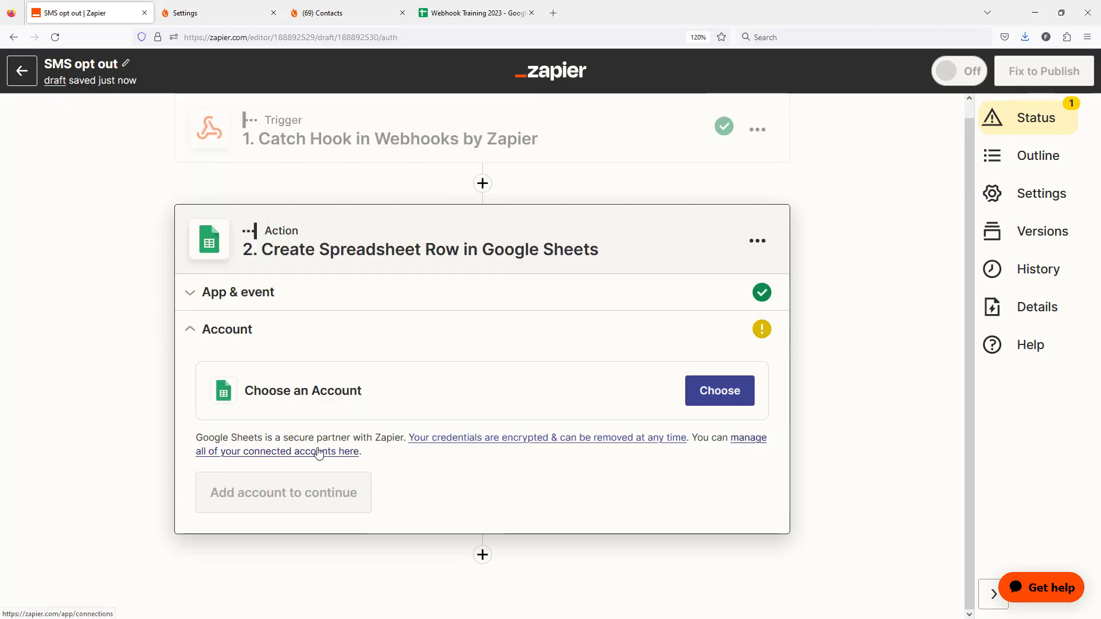
# Step: Choose the connected Google Sheets account for the action and continue to its drive, spreadsheet and worksheet fields
pyautogui.click(711, 390)
pyautogui.click(356, 405)
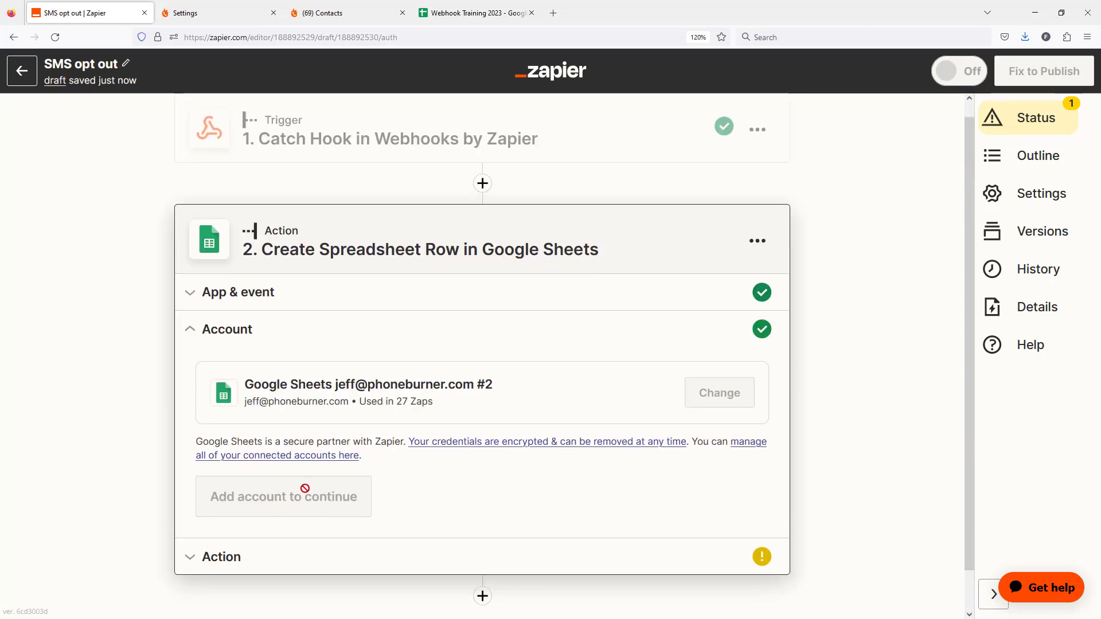
pyautogui.click(230, 499)
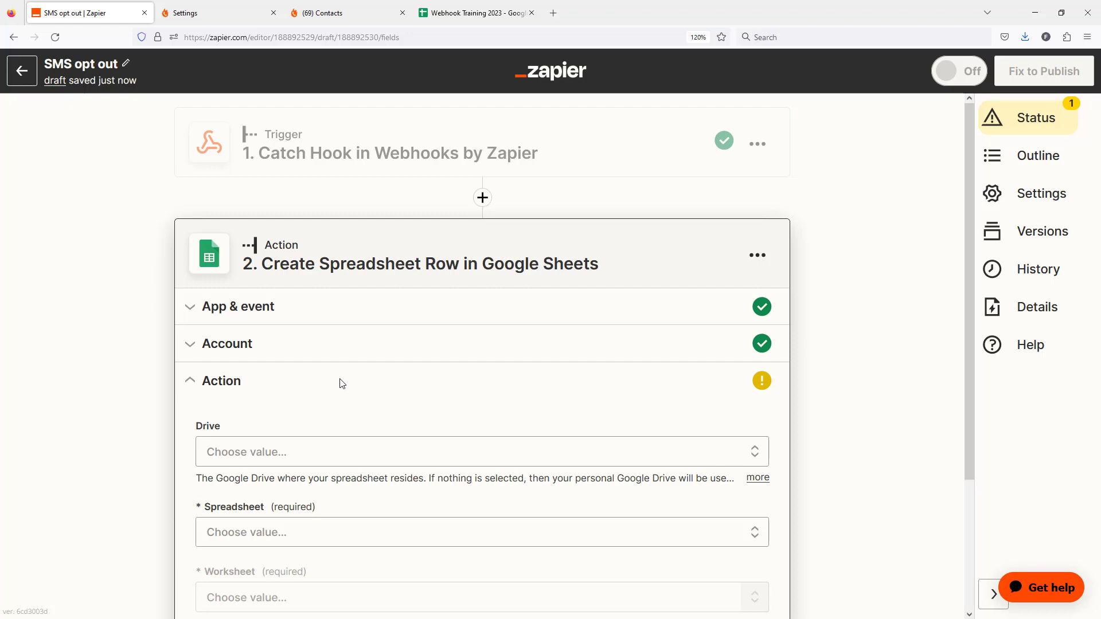
pyautogui.scroll(-2, 339, 381)
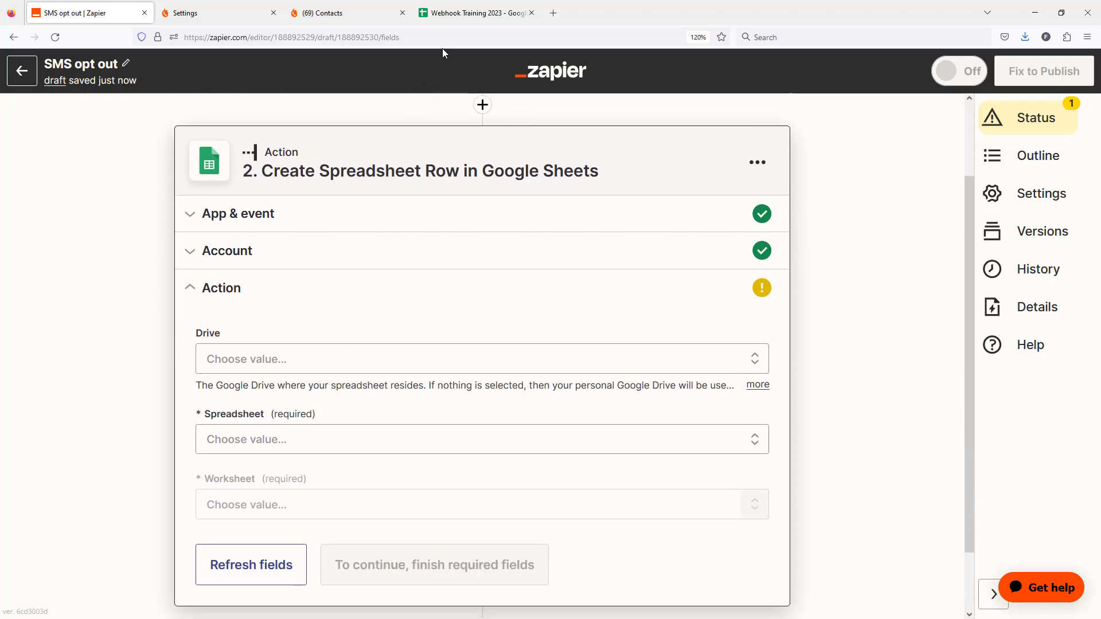
# Step: Switch to the Webhook Training 2023 spreadsheet in Google Sheets and add a new sheet named SMS Opt Out
pyautogui.click(445, 15)
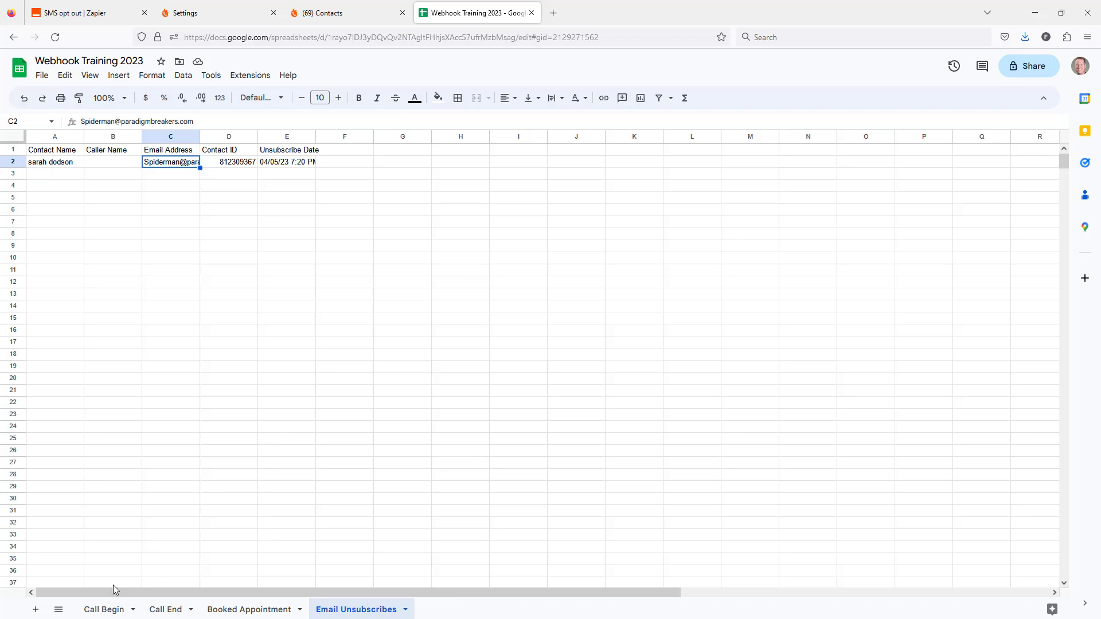
pyautogui.click(34, 610)
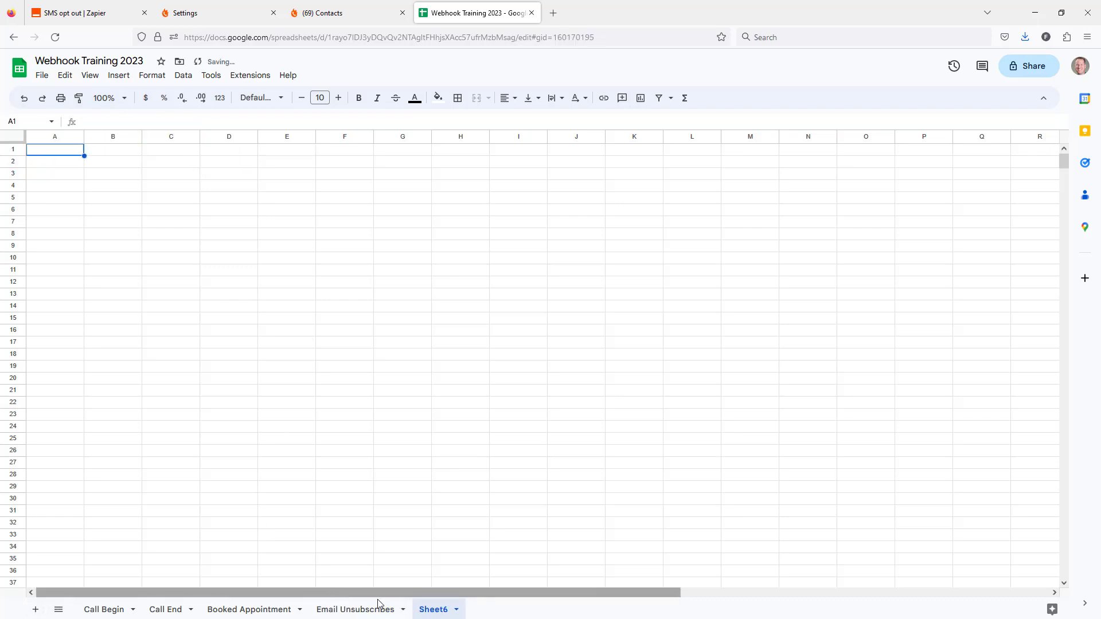
pyautogui.click(457, 611)
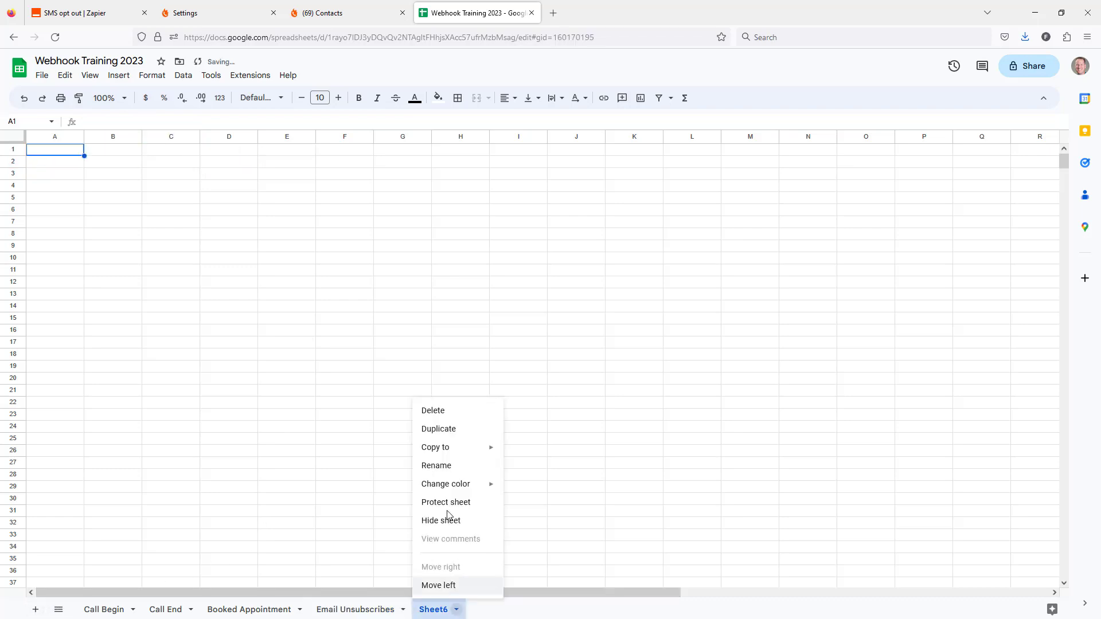
pyautogui.click(451, 465)
pyautogui.write('SMS')
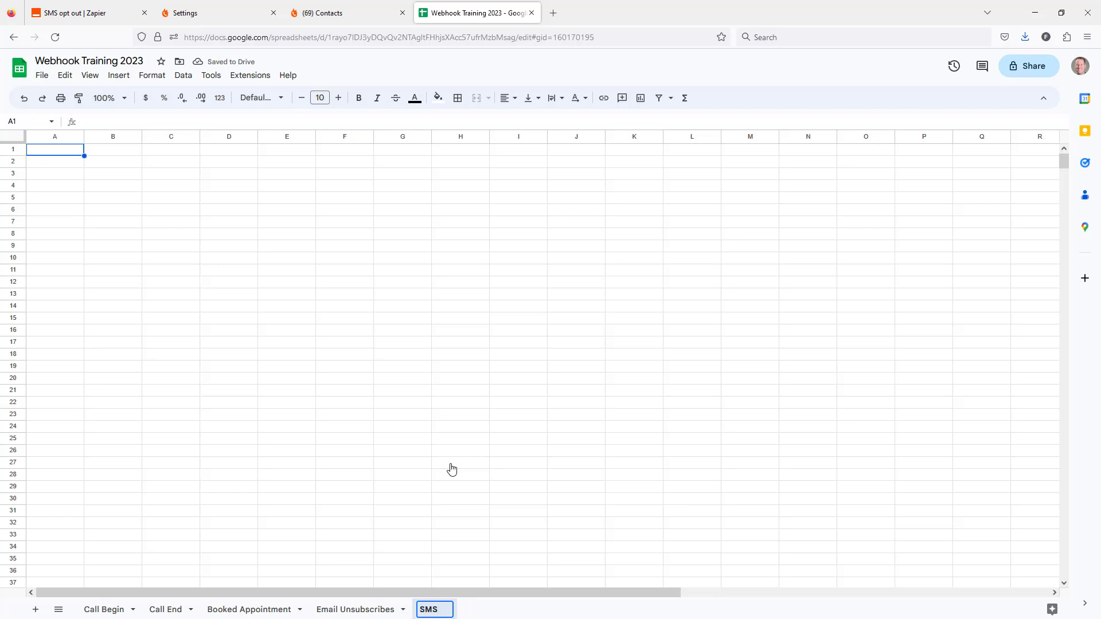
pyautogui.write(' Opt Out')
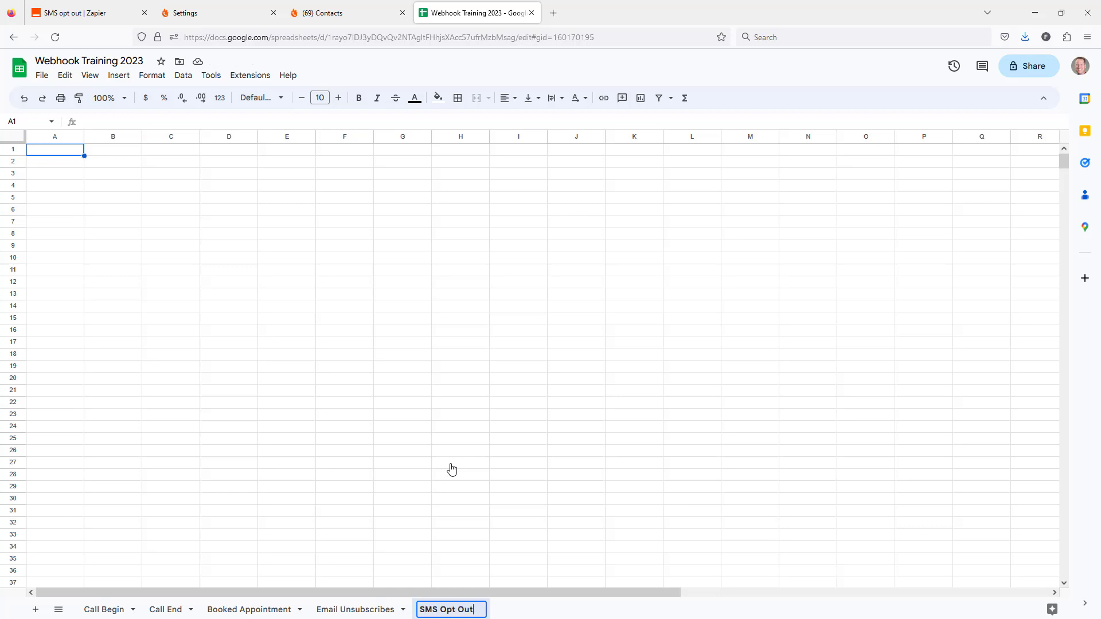
pyautogui.press('Return')
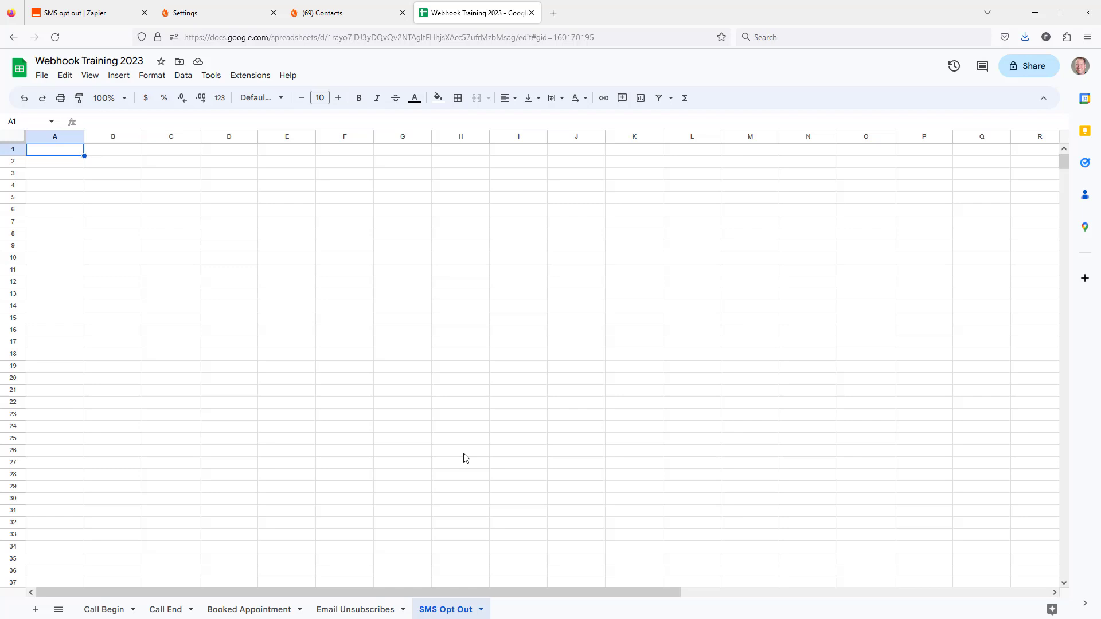
# Step: Copy the header cells A1:E1 from the Email Unsubscribes sheet into row 1 of the SMS Opt Out sheet
pyautogui.click(338, 611)
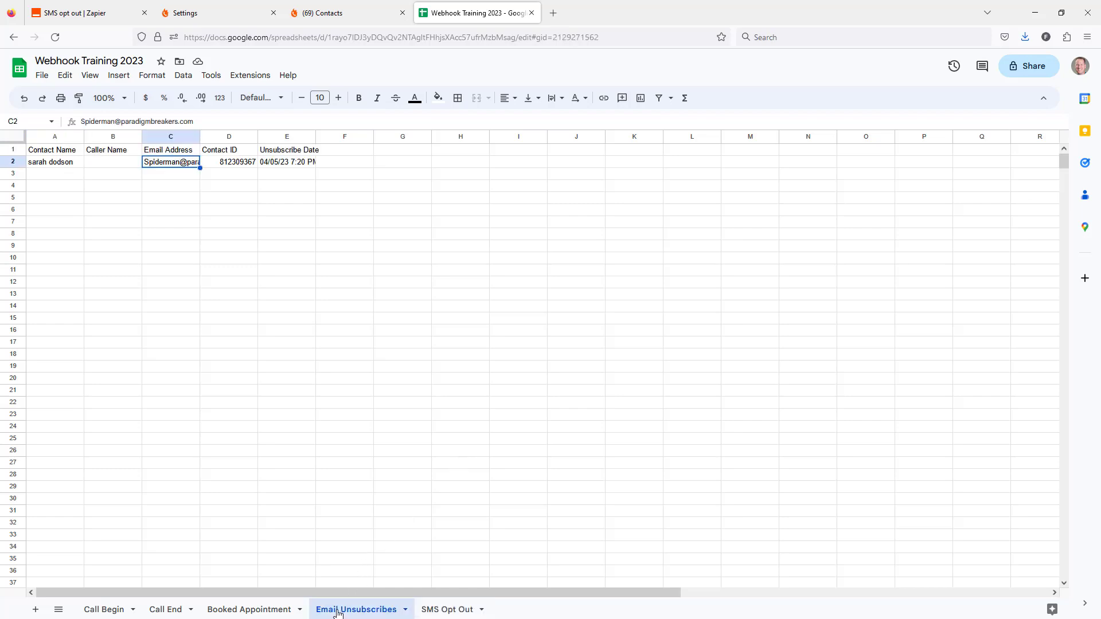
pyautogui.click(45, 152)
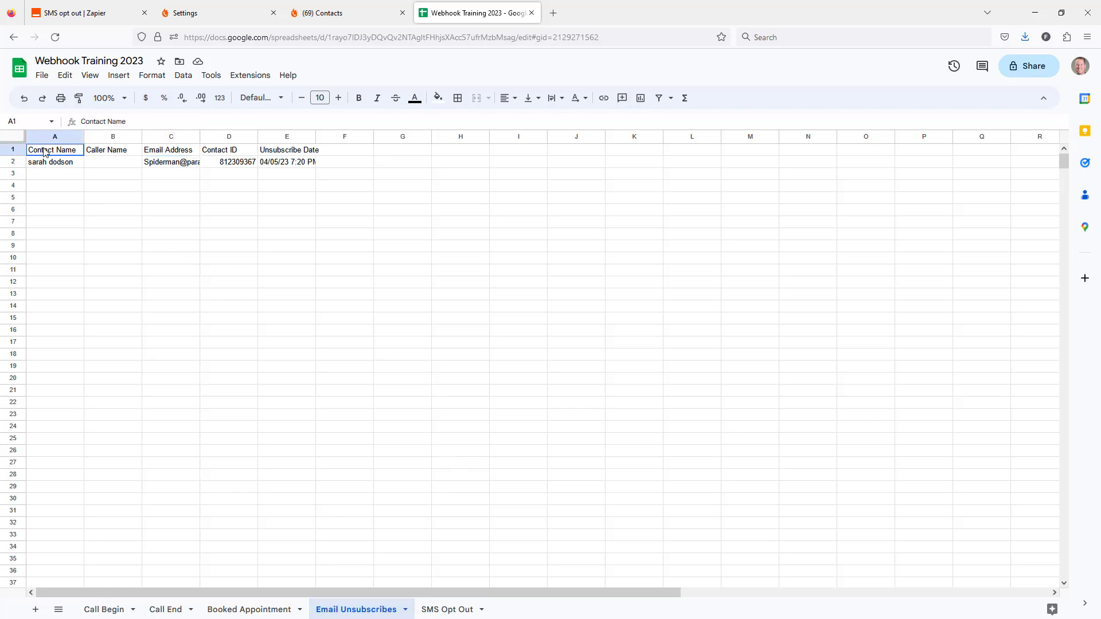
pyautogui.moveTo(45, 152); pyautogui.dragTo(282, 154)
pyautogui.hotkey('ctrl', 'c')
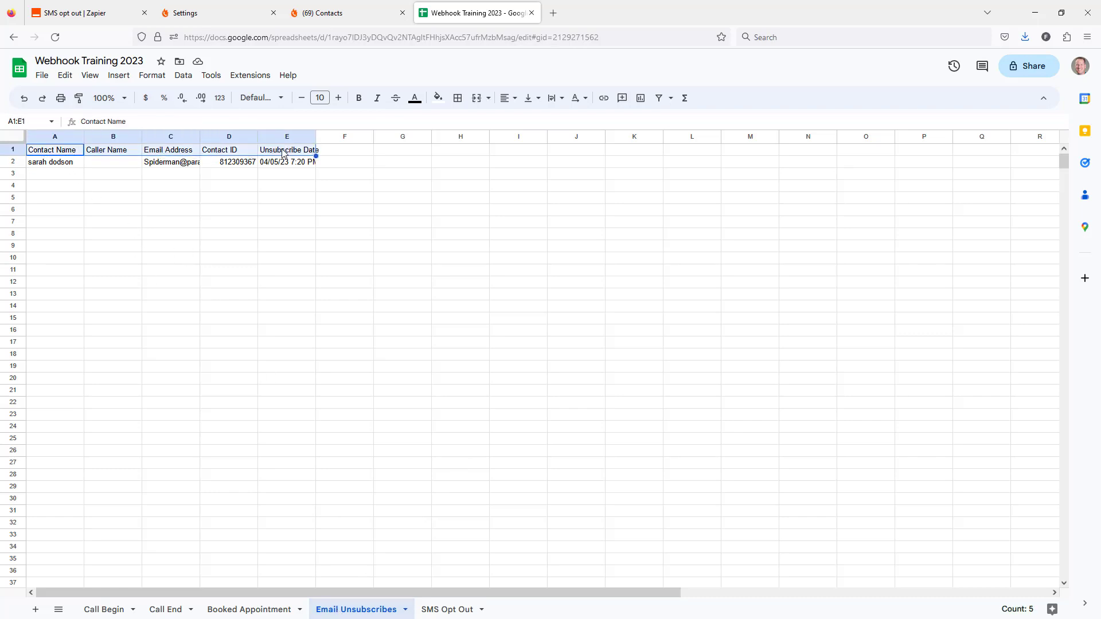
pyautogui.click(432, 608)
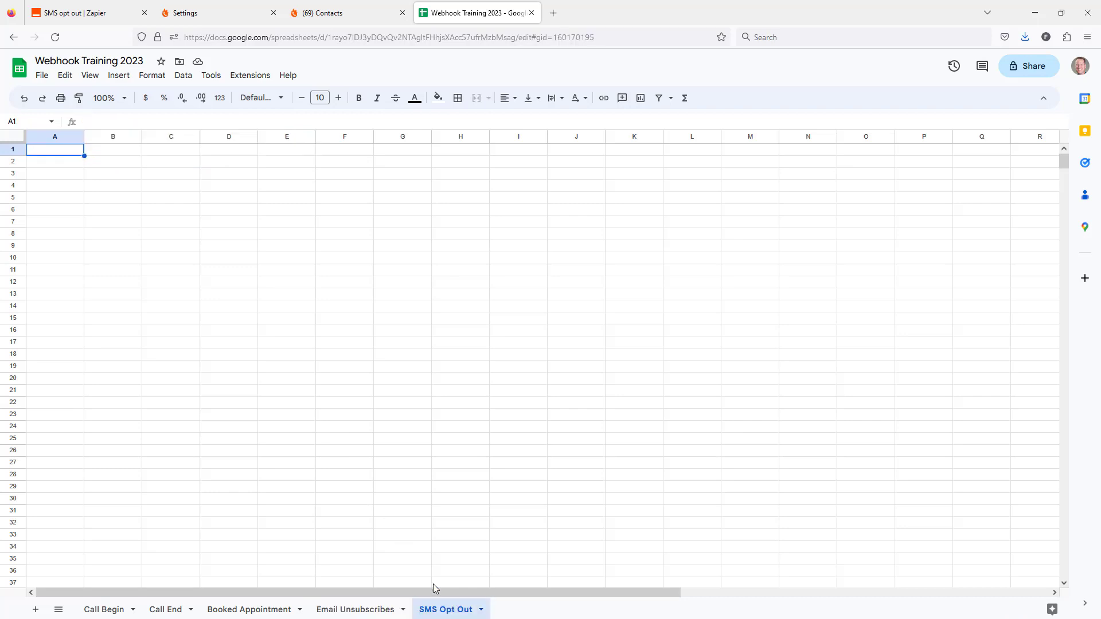
pyautogui.hotkey('ctrl', 'v')
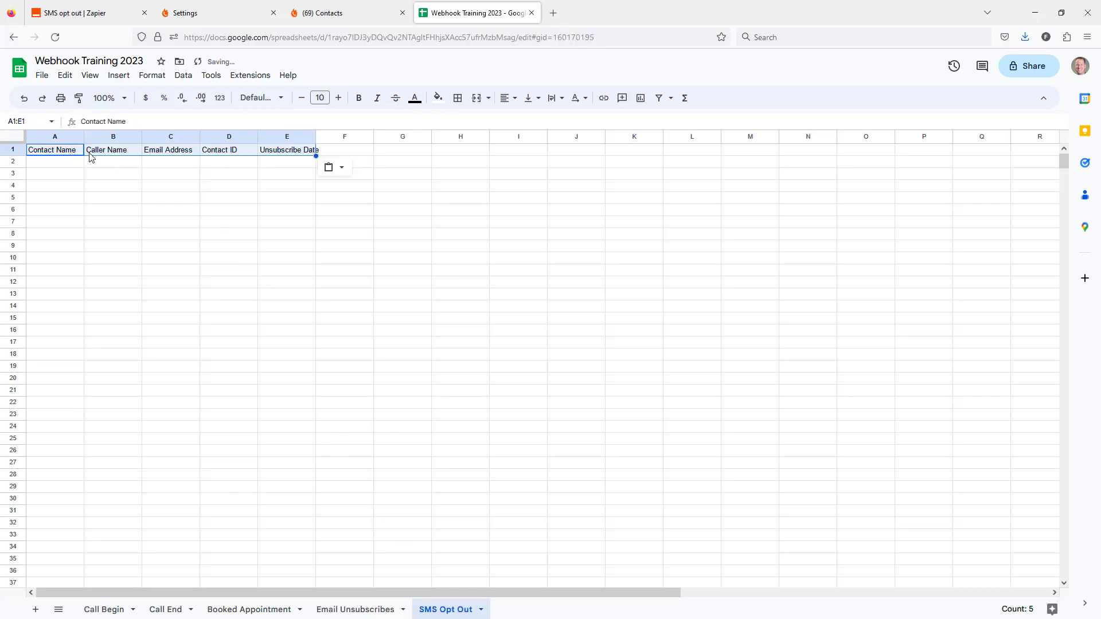
# Step: Replace the Caller Name header in B1 of the SMS Opt Out sheet with Phone Number
pyautogui.click(175, 151)
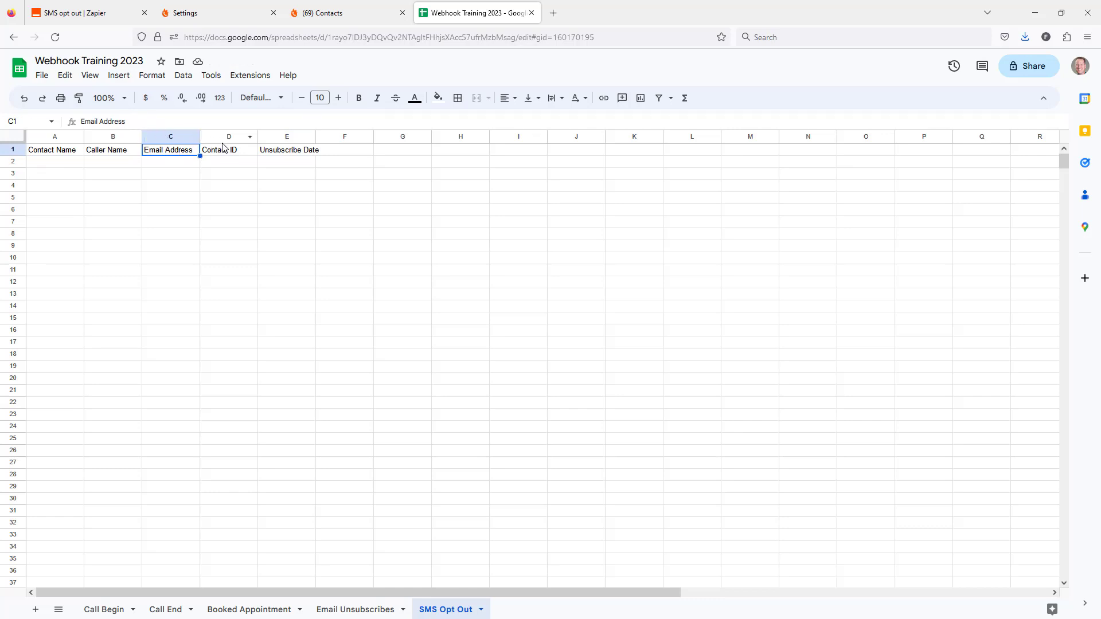
pyautogui.click(112, 152)
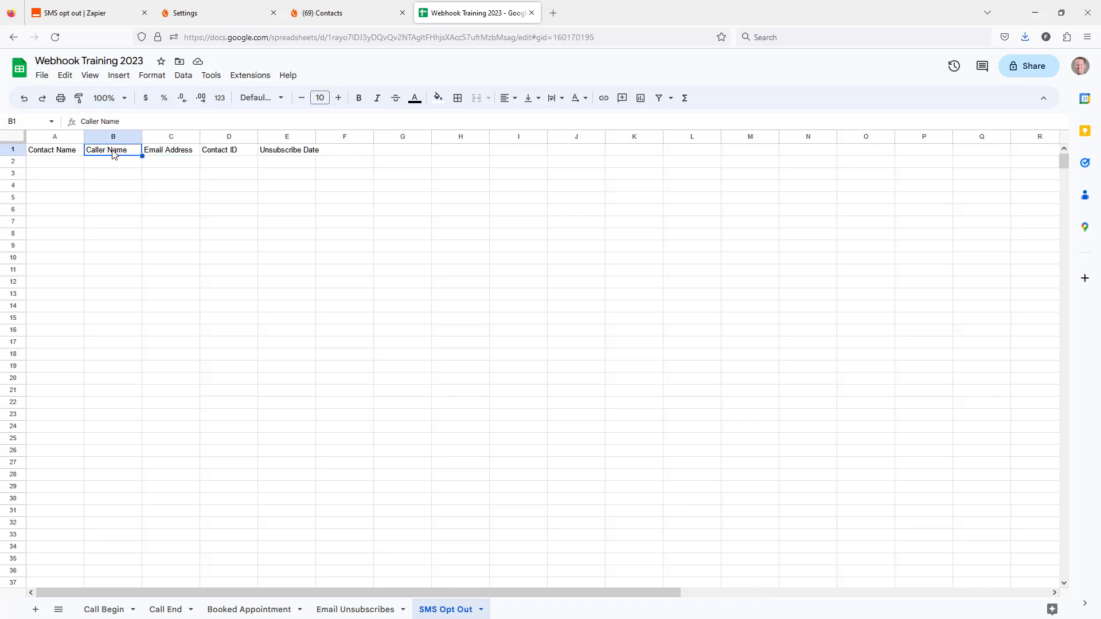
pyautogui.moveTo(128, 121); pyautogui.dragTo(68, 127)
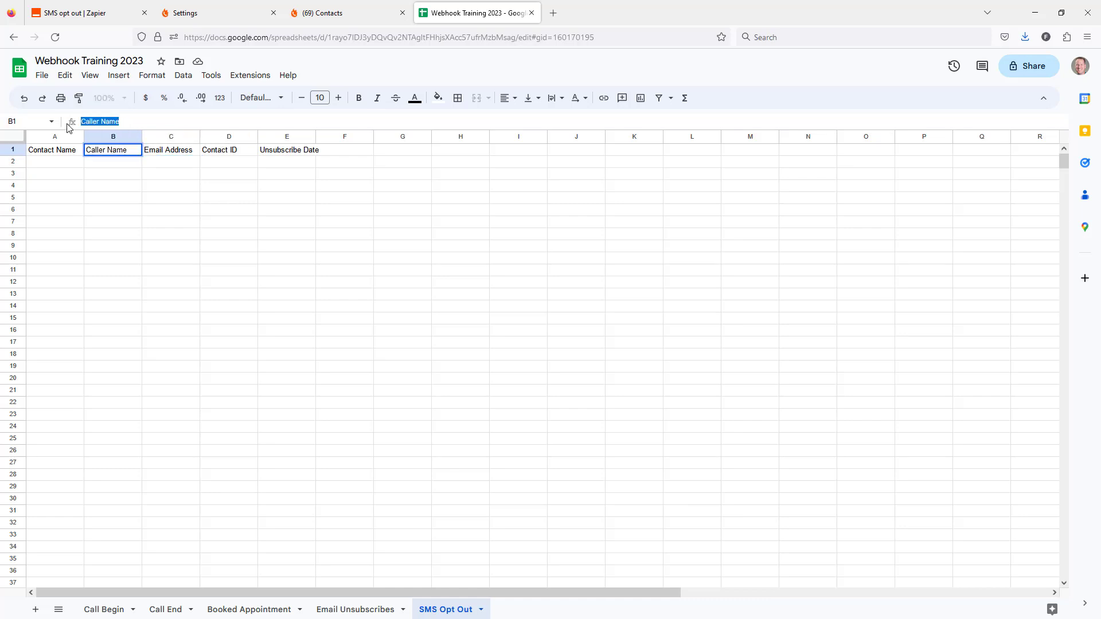
pyautogui.write('Phone Number')
pyautogui.press('Return')
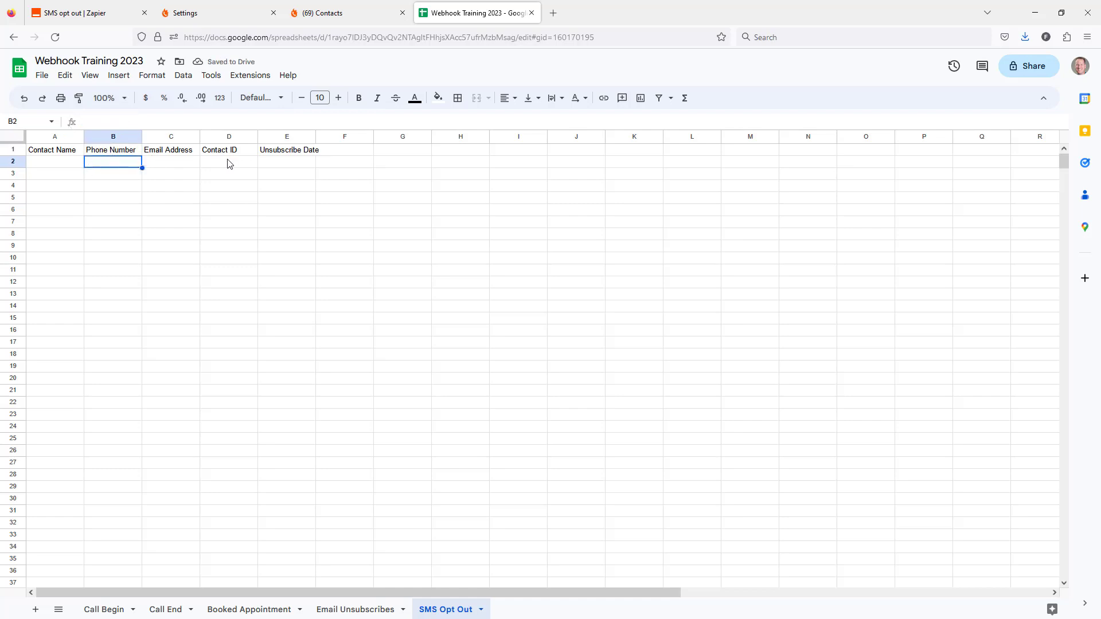
# Step: Change the Unsubscribe Date header in E1 to Opt Out Date
pyautogui.click(292, 152)
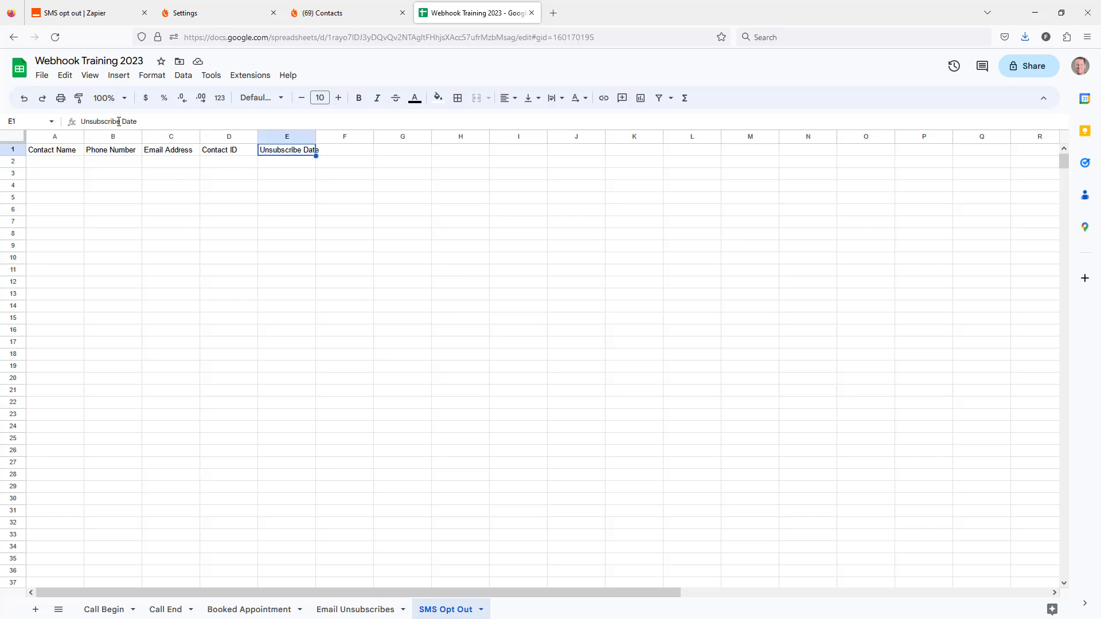
pyautogui.moveTo(120, 122); pyautogui.dragTo(74, 123)
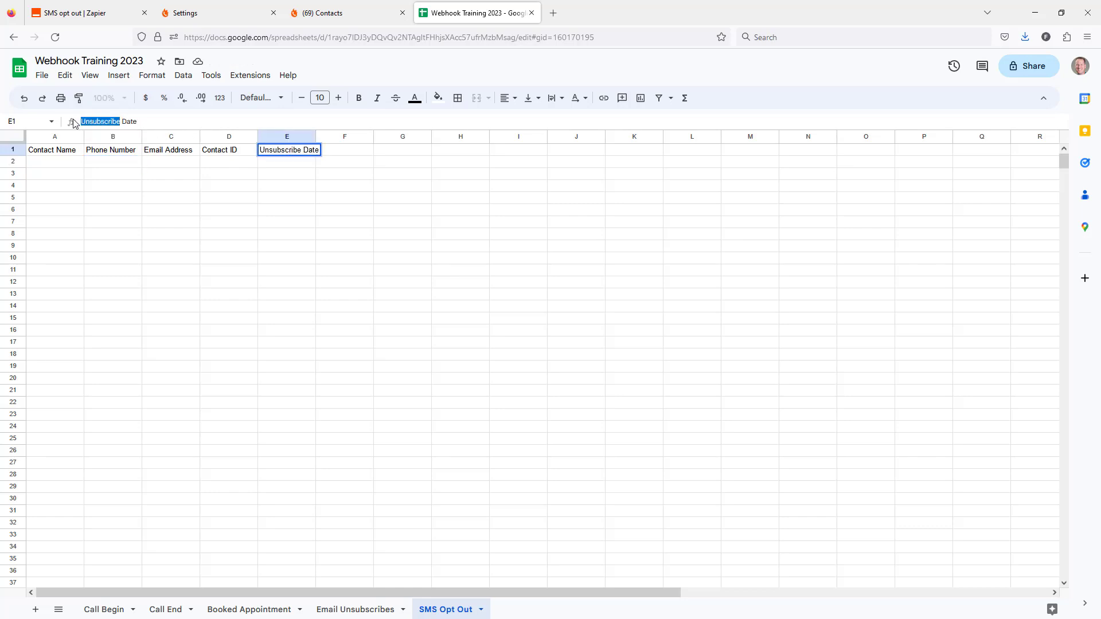
pyautogui.write('Opt Out')
pyautogui.press('Return')
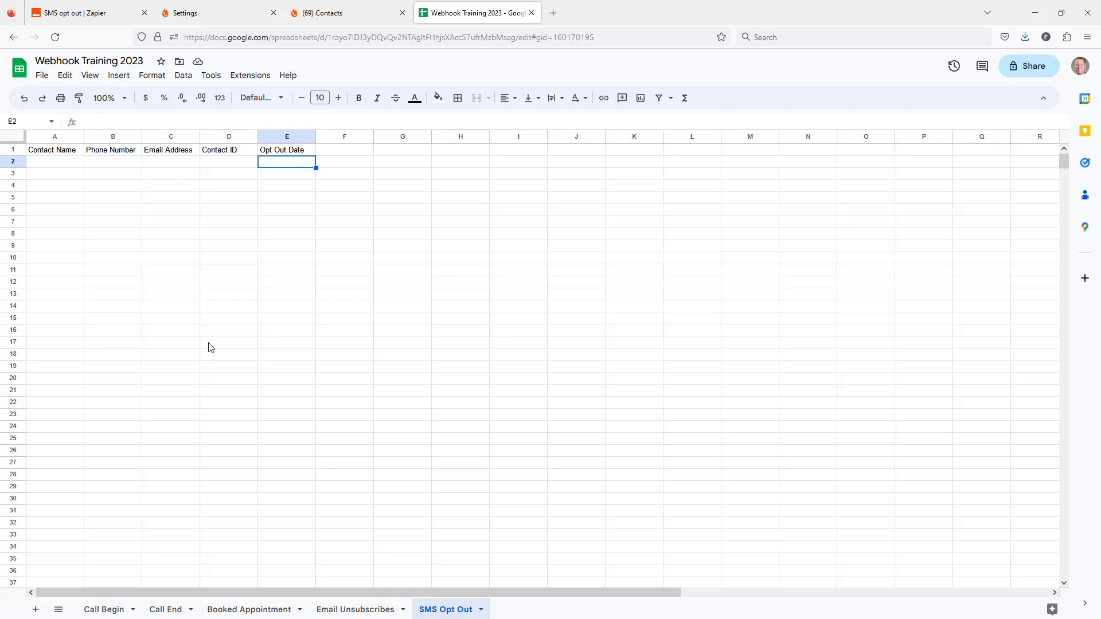
# Step: Switch back to the Zapier editor and choose My Google Drive and the Webhook Training 2023 spreadsheet for the Google Sheets action
pyautogui.click(75, 14)
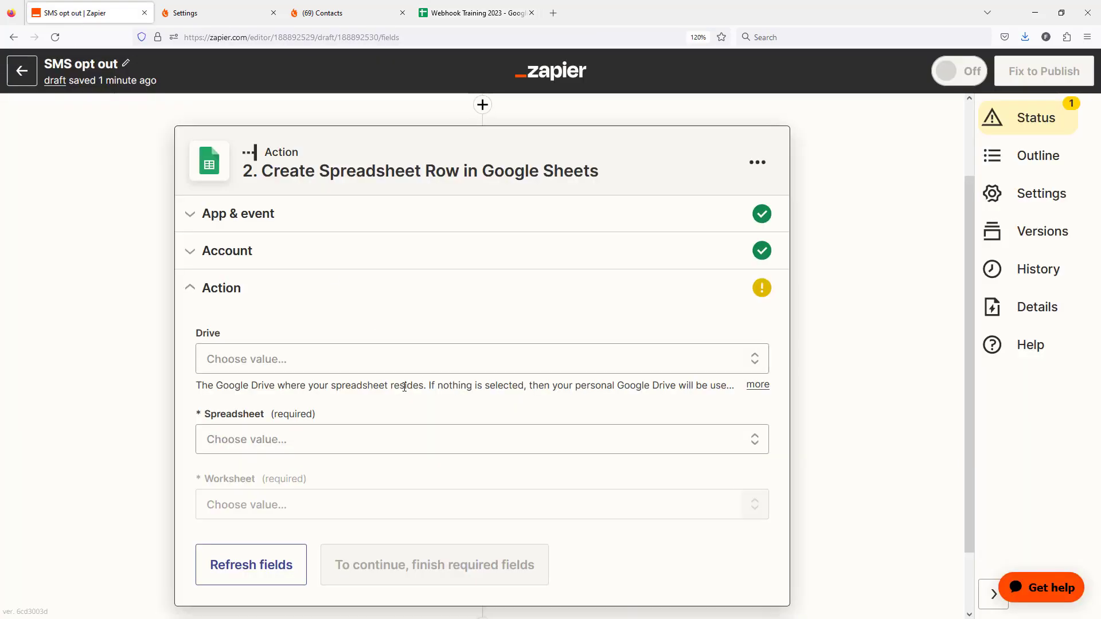
pyautogui.click(267, 369)
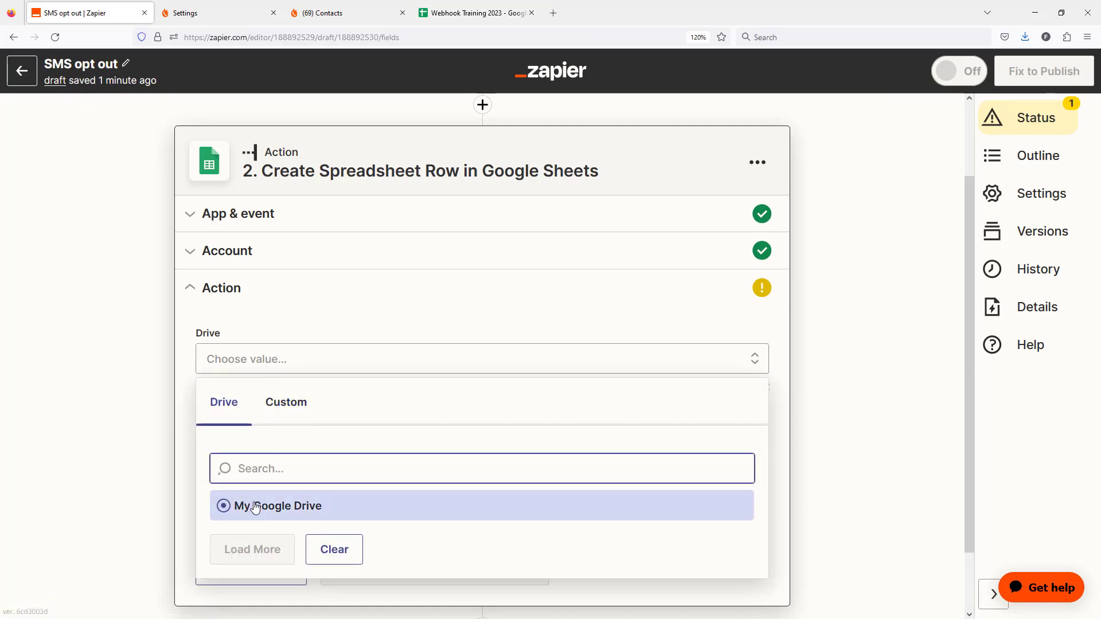
pyautogui.click(255, 508)
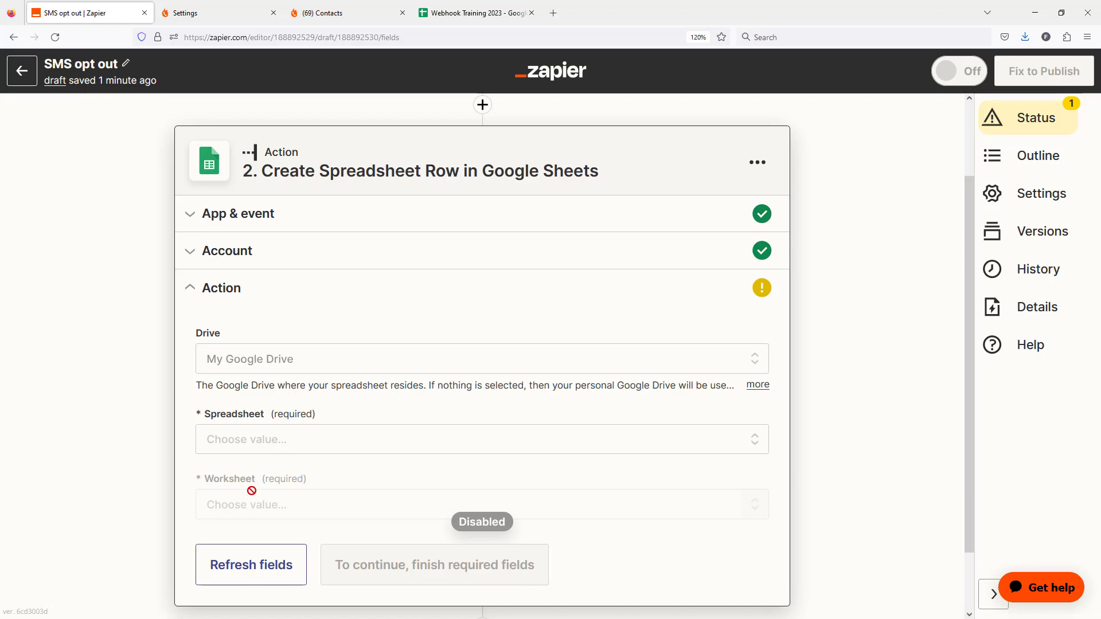
pyautogui.click(263, 440)
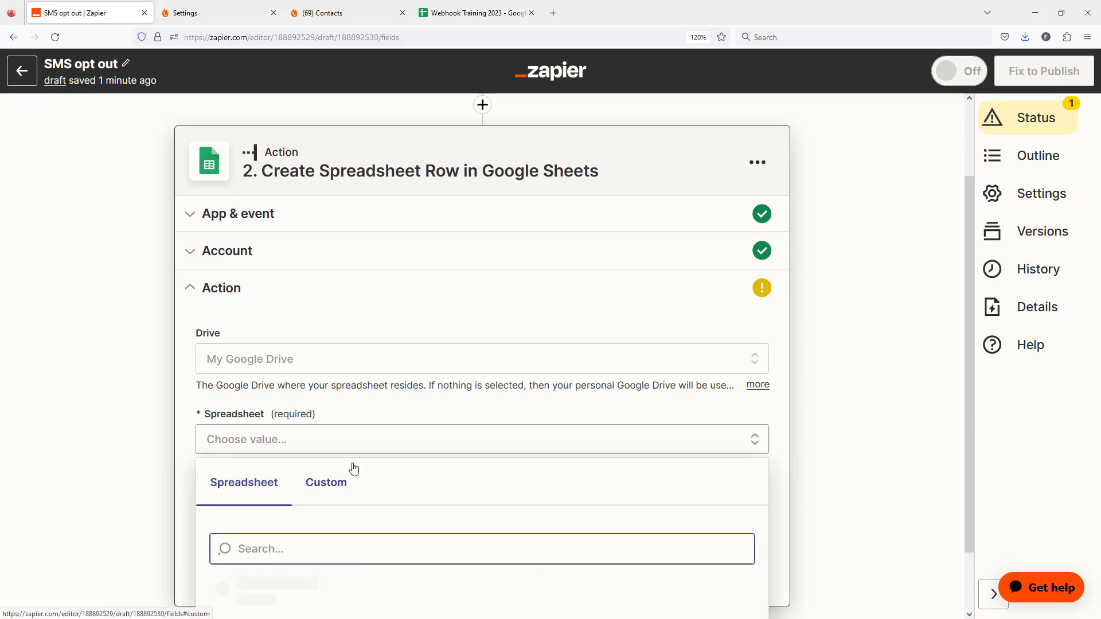
pyautogui.click(287, 519)
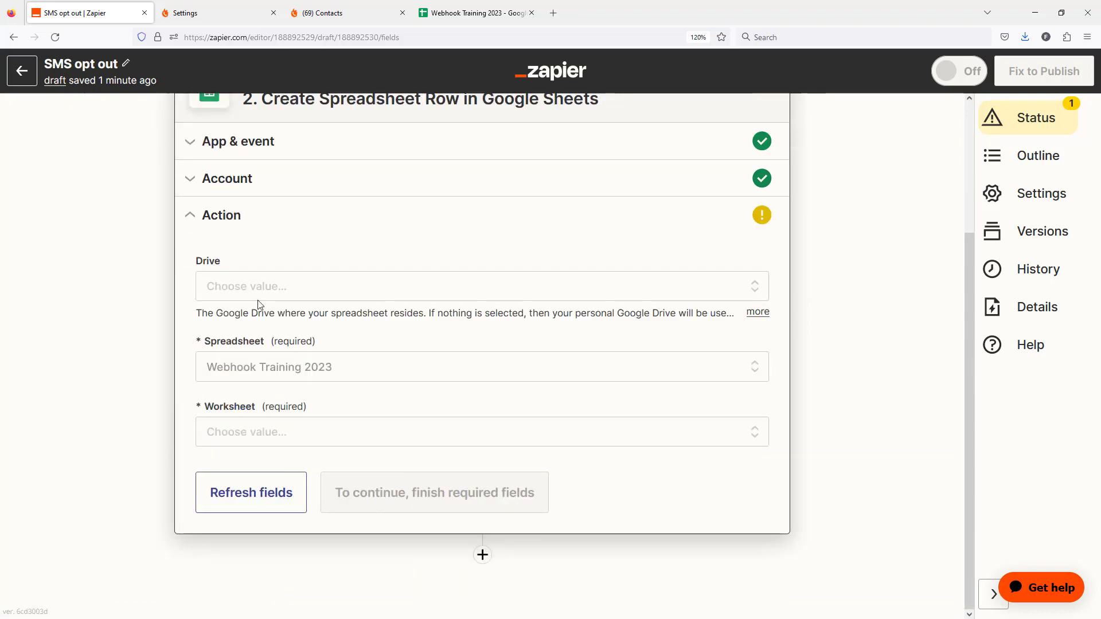
# Step: Select SMS Opt Out as the action's worksheet
pyautogui.click(259, 290)
pyautogui.click(255, 433)
pyautogui.click(255, 436)
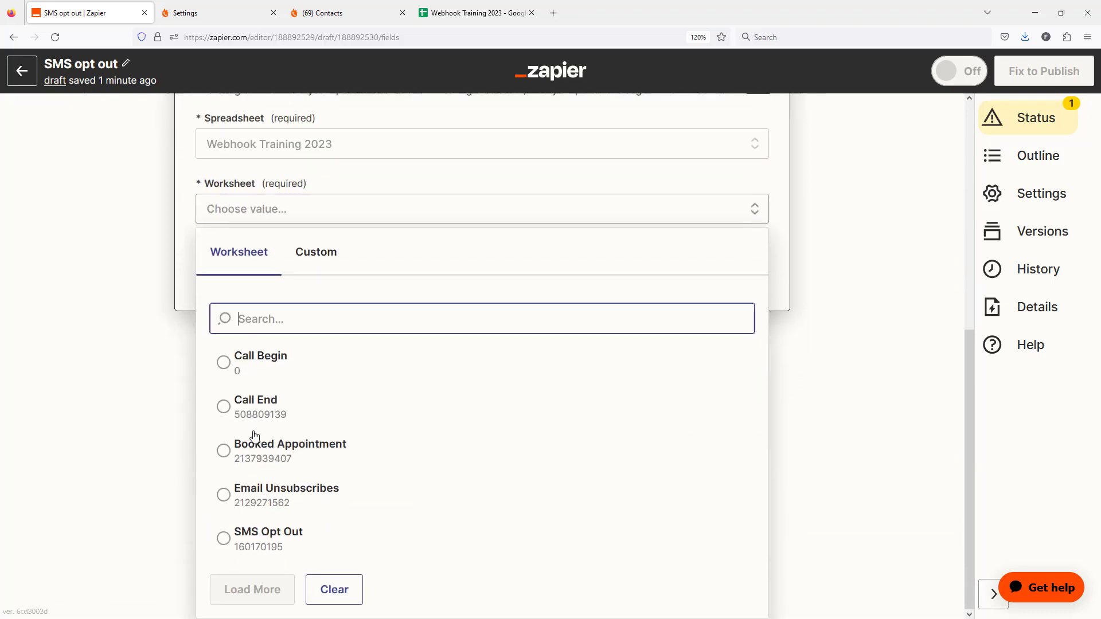
pyautogui.click(265, 544)
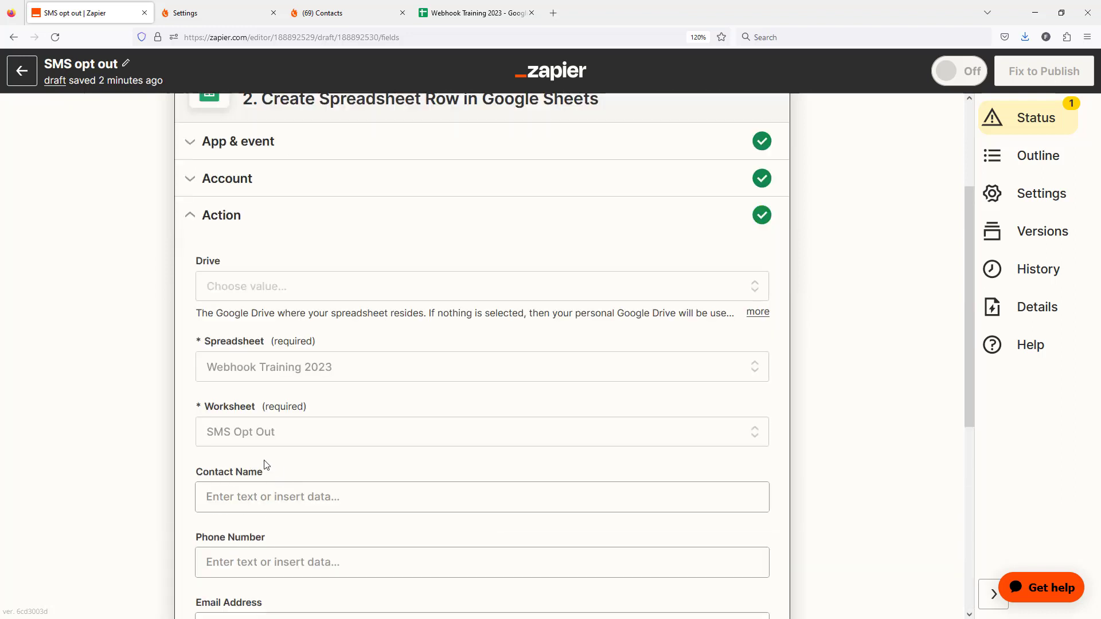
# Step: Map the Contact Name column to the webhook's First Name and Last Name fields, finding them with the search term "name"
pyautogui.scroll(-3, 279, 457)
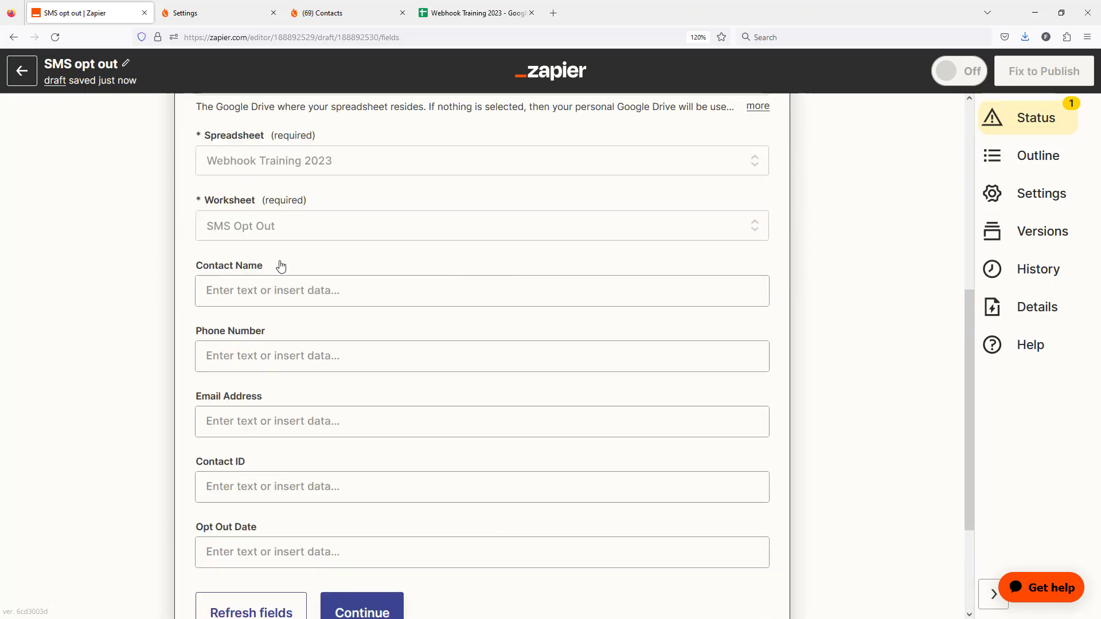
pyautogui.click(246, 290)
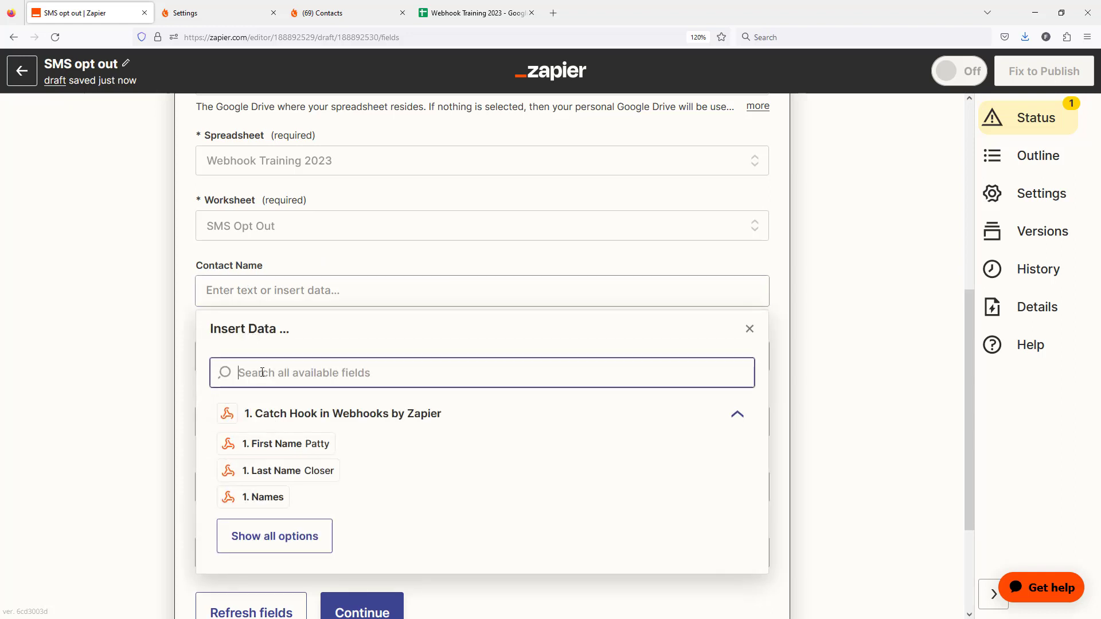
pyautogui.write('name')
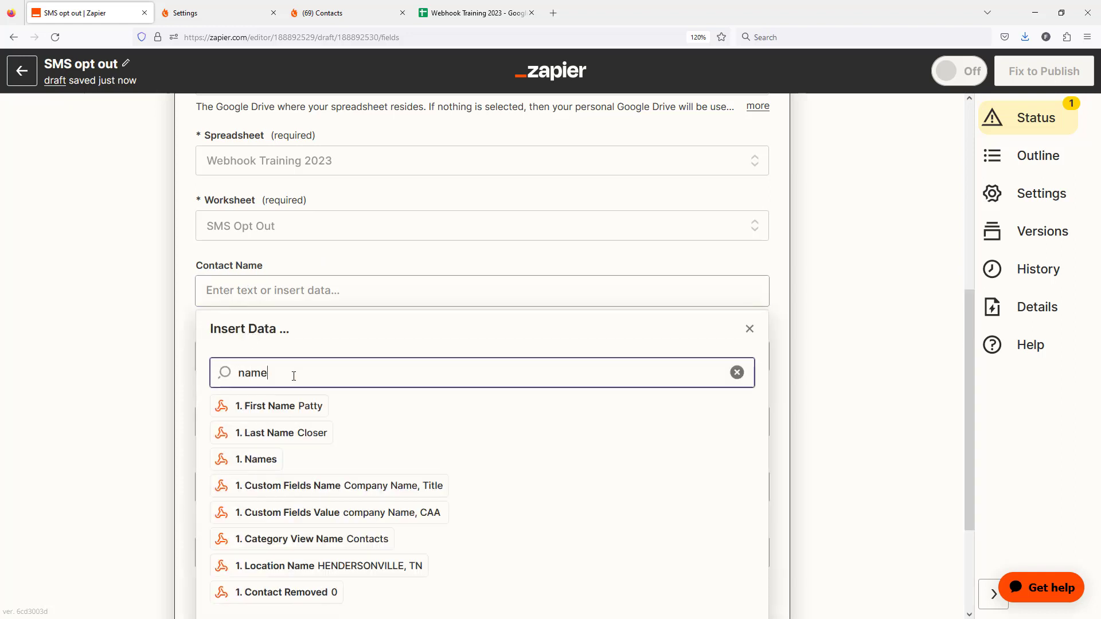
pyautogui.click(302, 406)
pyautogui.click(316, 433)
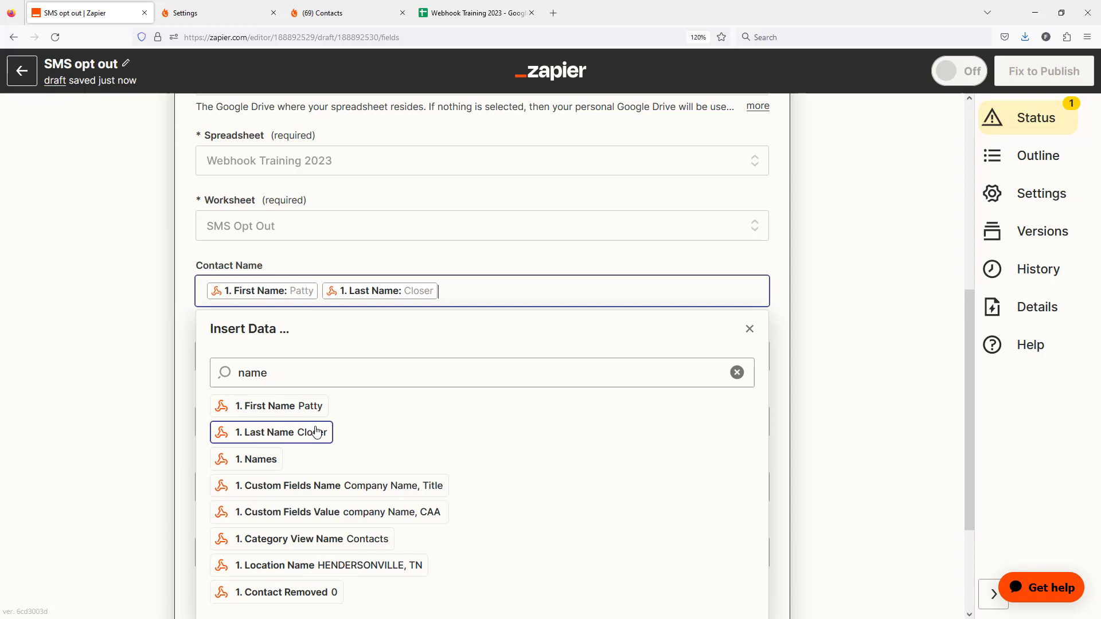
pyautogui.click(797, 308)
# Step: Search the webhook data for "phone" and map the Phone Number column to the Phones Phone field
pyautogui.click(255, 350)
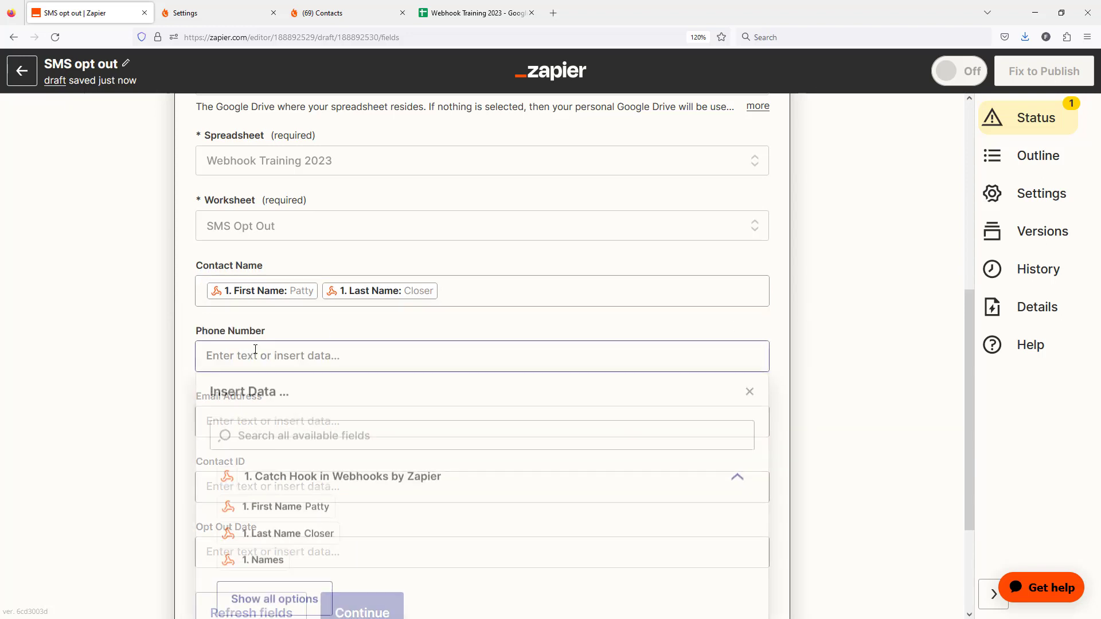
pyautogui.scroll(-3, 257, 351)
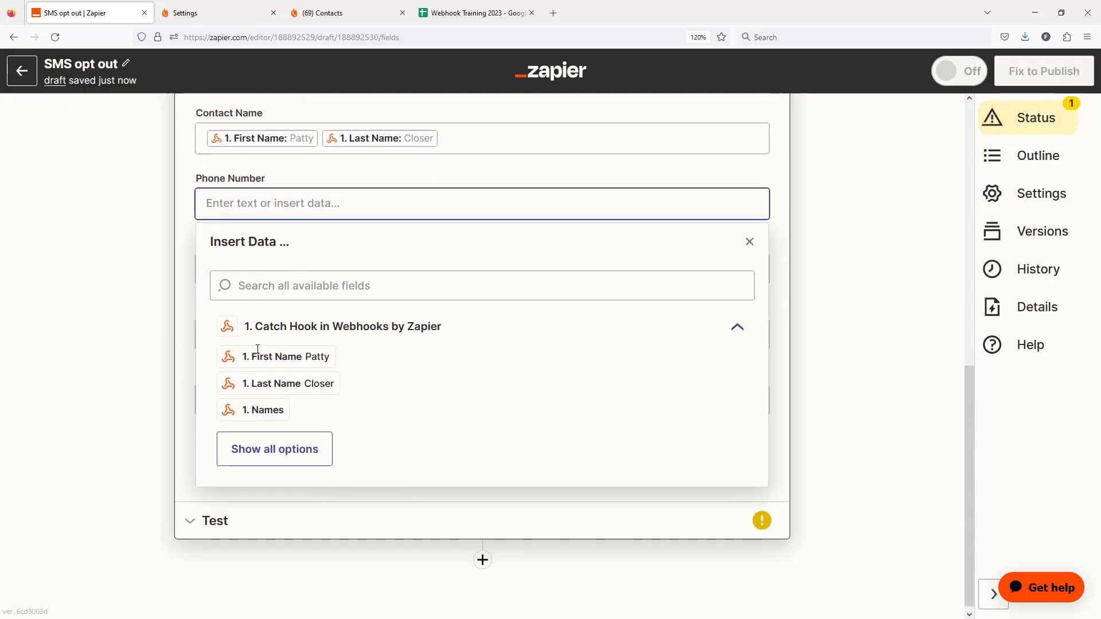
pyautogui.click(290, 285)
pyautogui.write('phone')
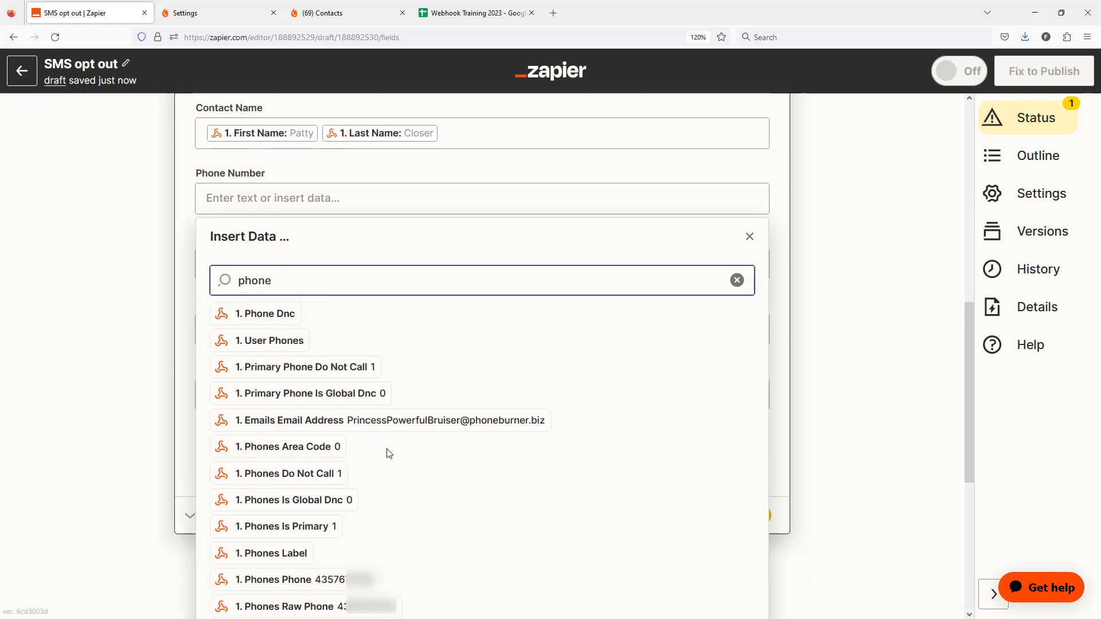
pyautogui.scroll(-2, 390, 464)
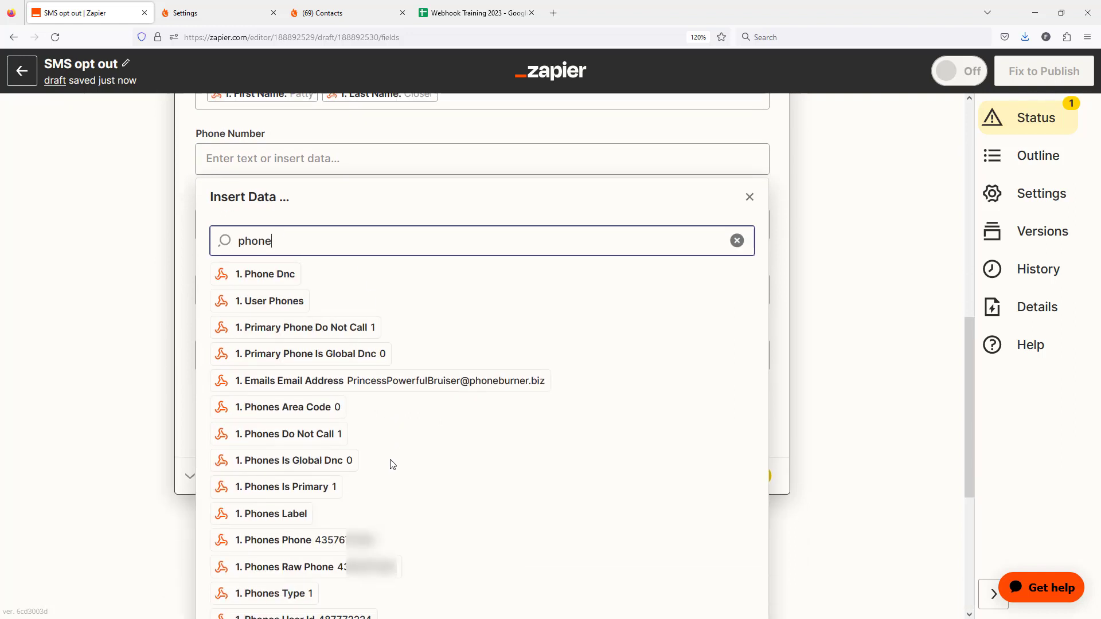
pyautogui.scroll(-2, 392, 464)
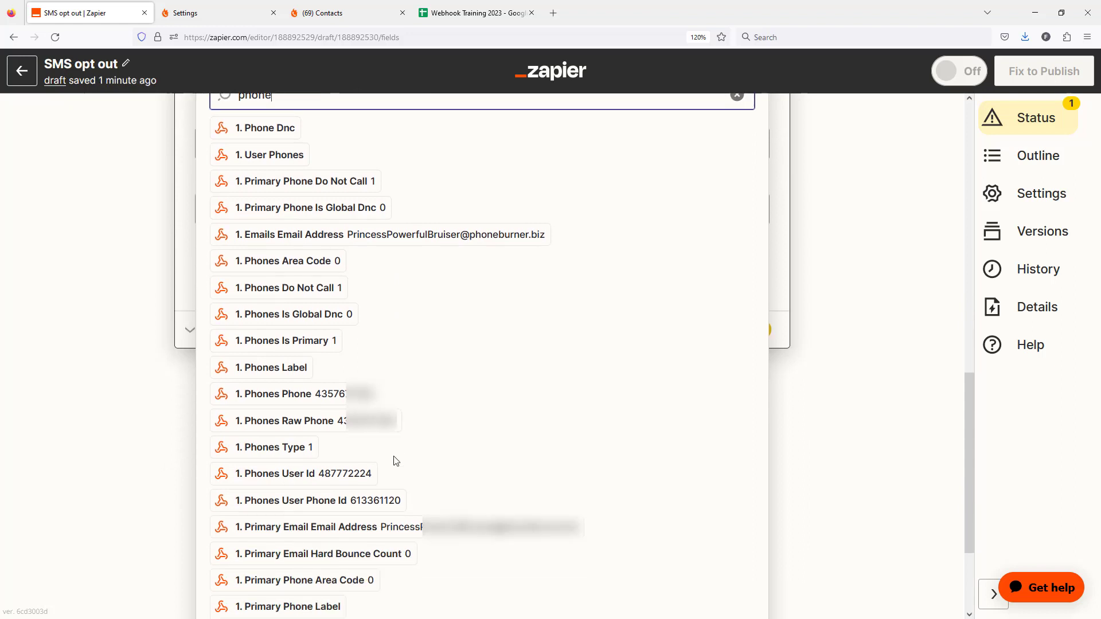
pyautogui.scroll(-2, 402, 504)
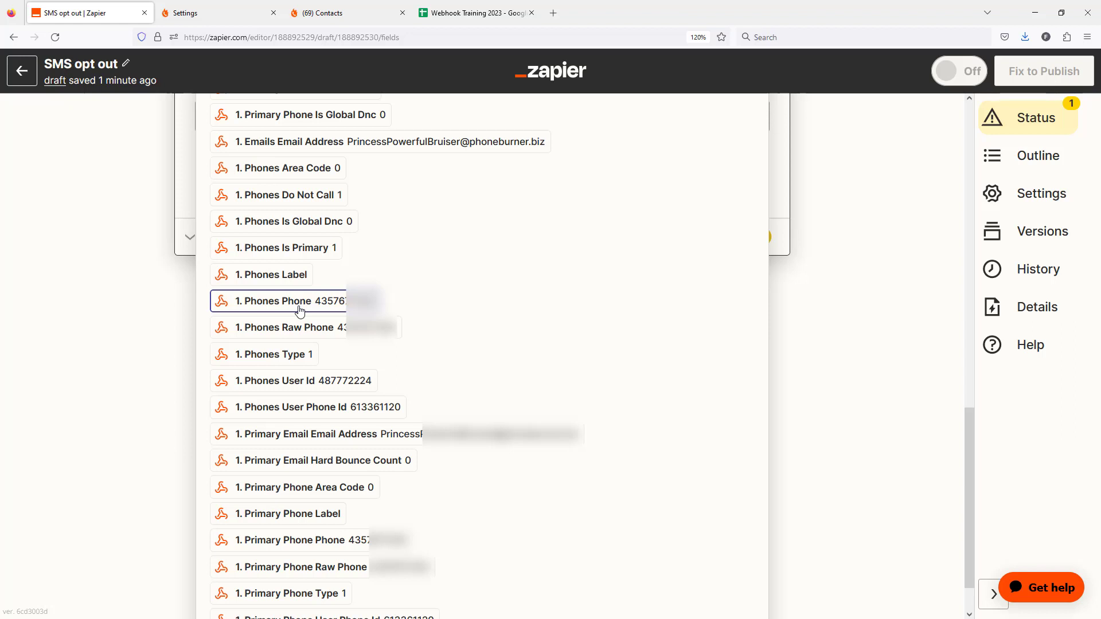
pyautogui.click(299, 303)
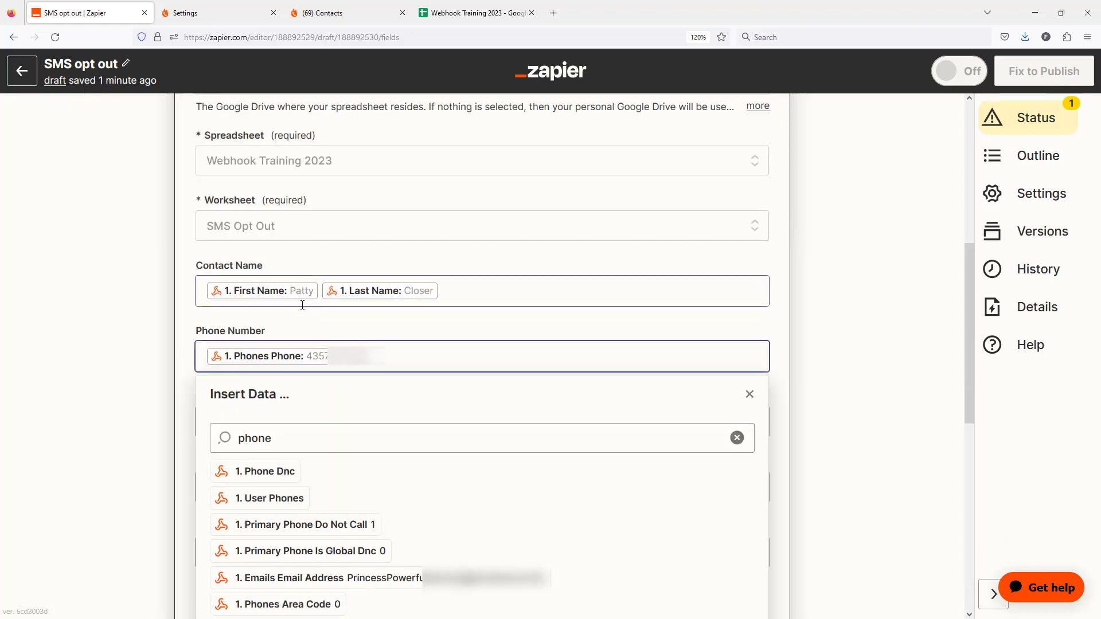
pyautogui.click(801, 370)
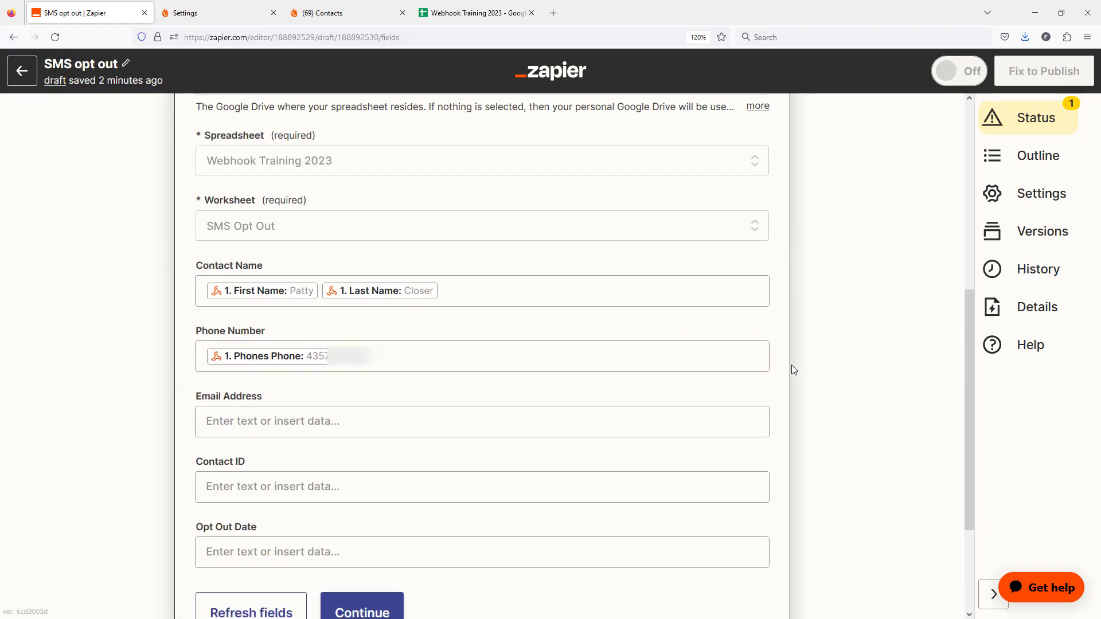
# Step: Search the webhook data for "email" and map the Email Address column to the Primary Email Email Address field
pyautogui.scroll(-3, 730, 389)
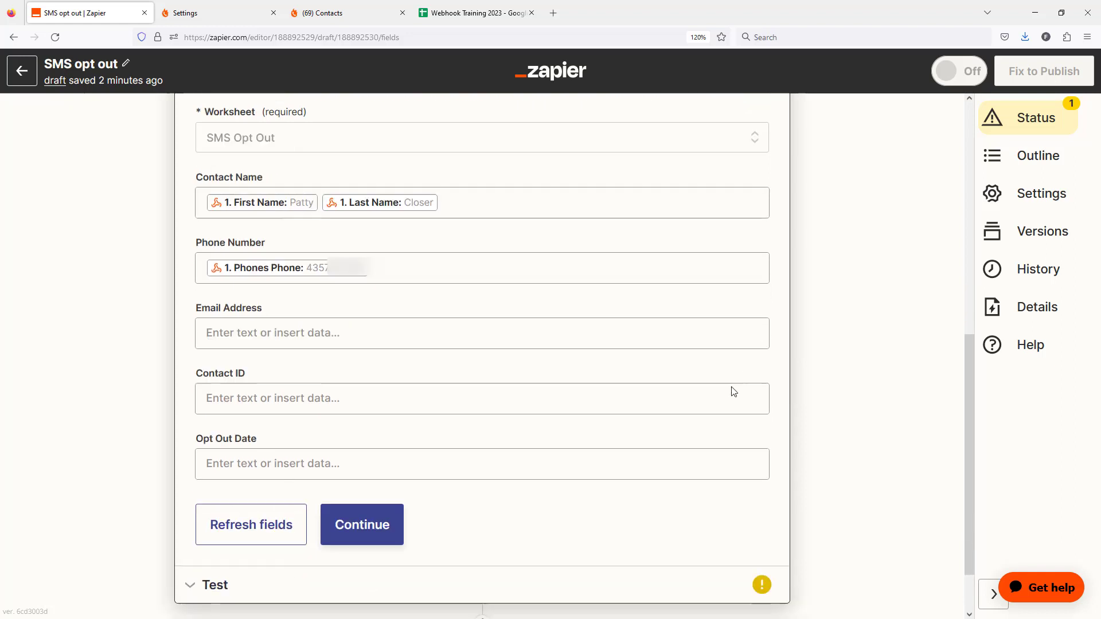
pyautogui.click(302, 267)
pyautogui.click(293, 343)
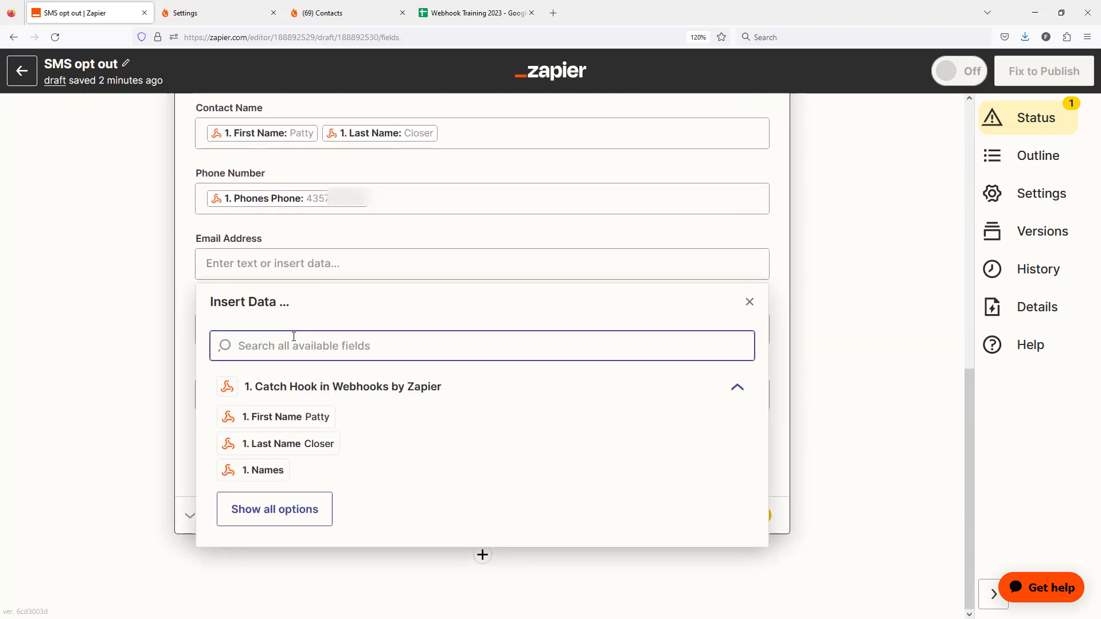
pyautogui.write('email')
pyautogui.scroll(-1, 331, 421)
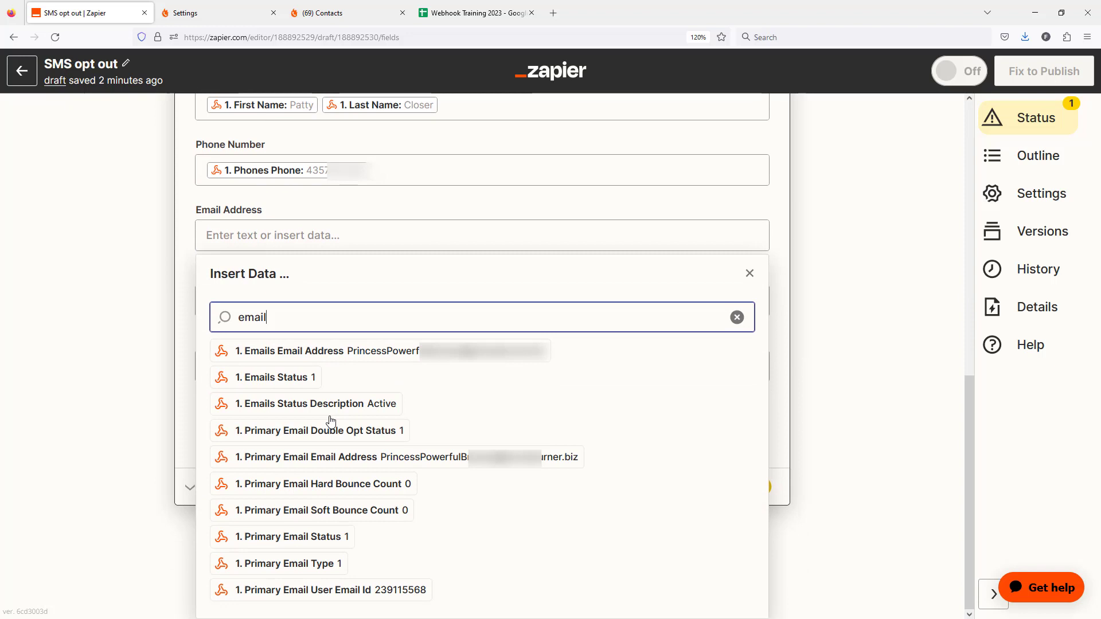
pyautogui.click(315, 457)
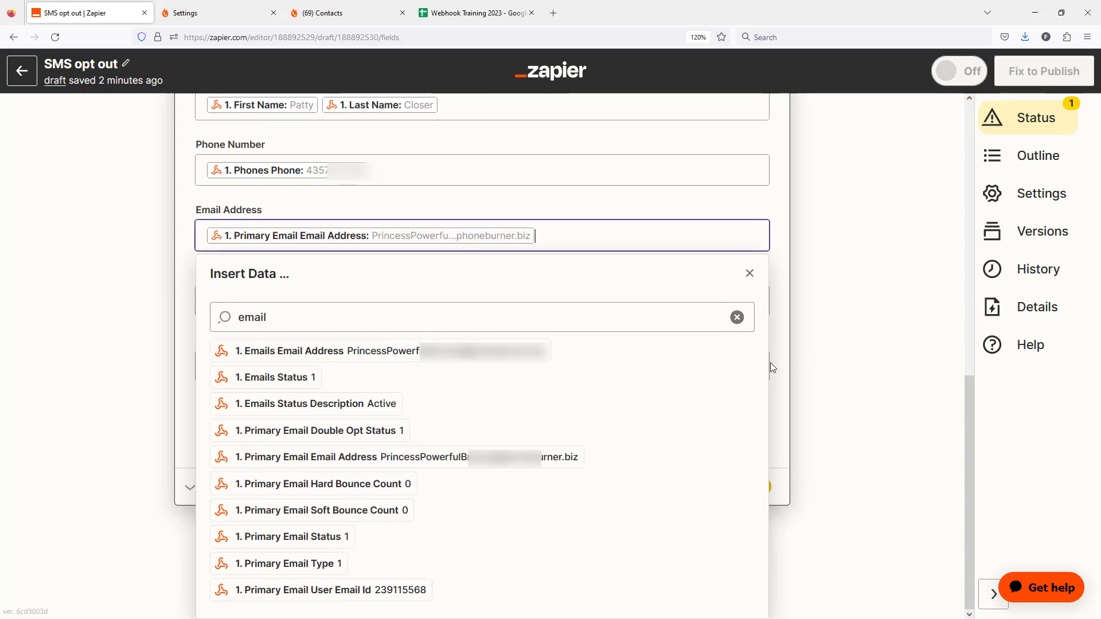
pyautogui.click(811, 344)
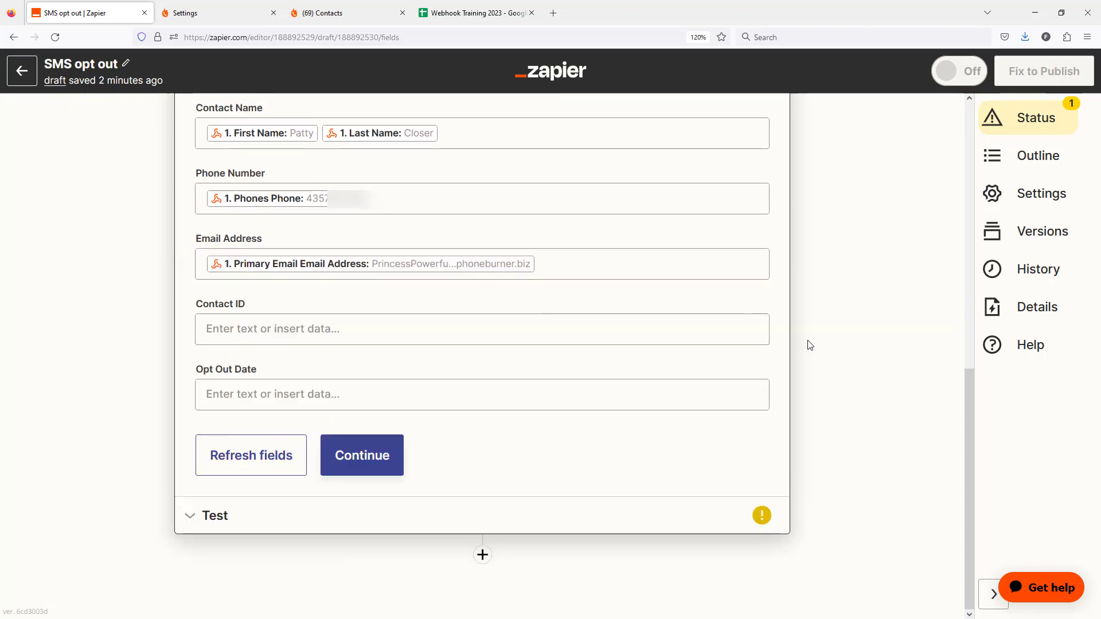
# Step: Search the webhook data for "id" and map the Contact ID column to the User Id field
pyautogui.click(225, 330)
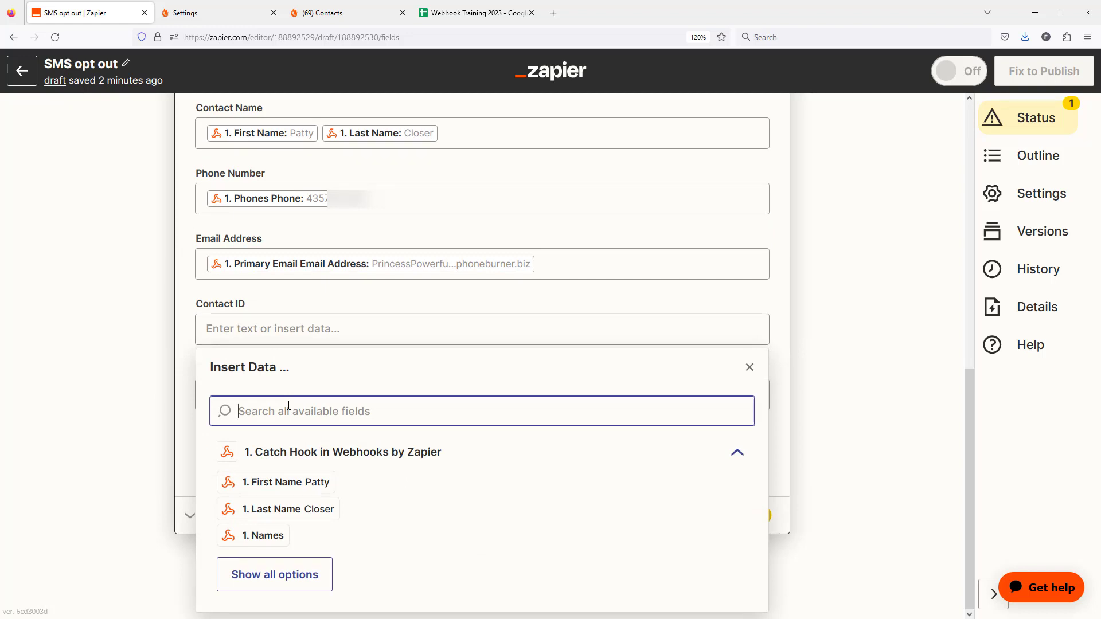
pyautogui.write('id')
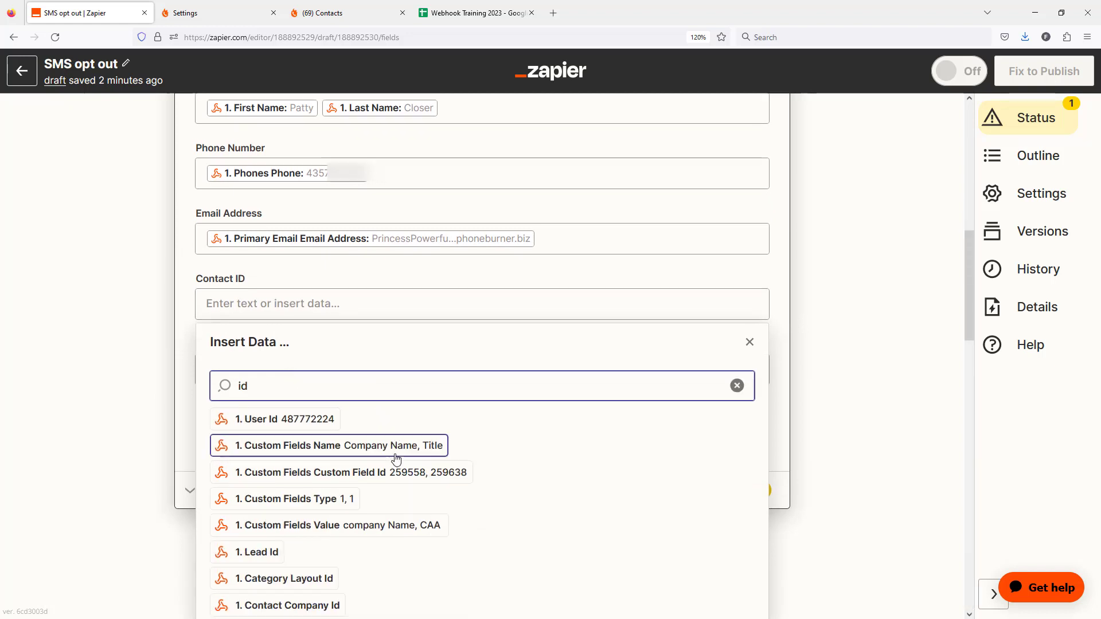
pyautogui.scroll(-3, 394, 459)
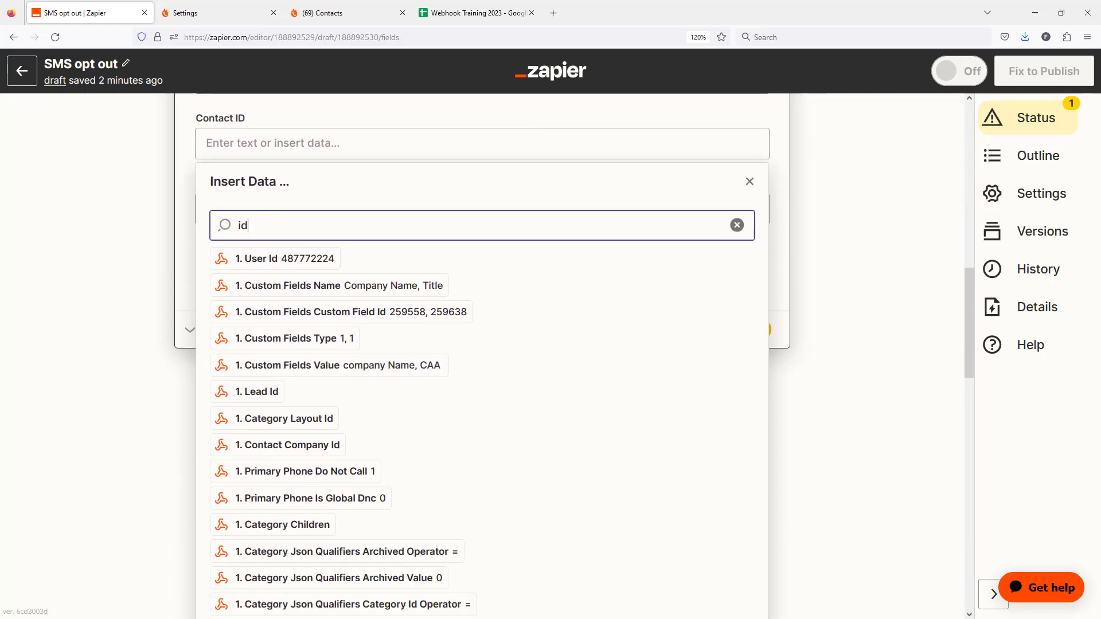
pyautogui.click(279, 259)
pyautogui.click(823, 258)
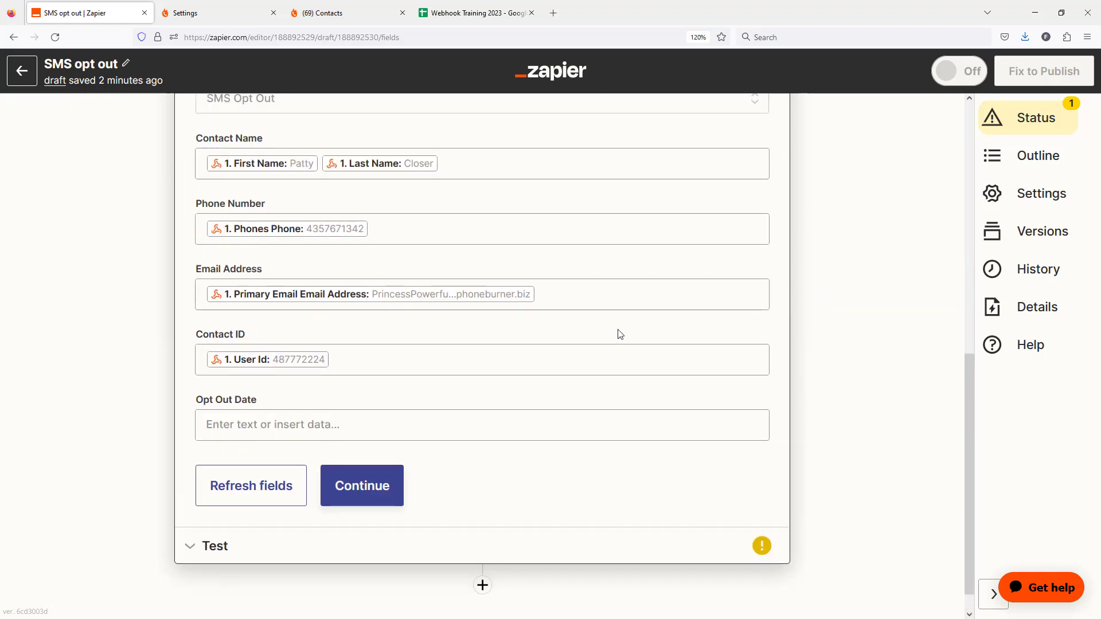
# Step: Fill the Opt Out Date column with the {{zap_meta_human_now}} timestamp
pyautogui.click(246, 427)
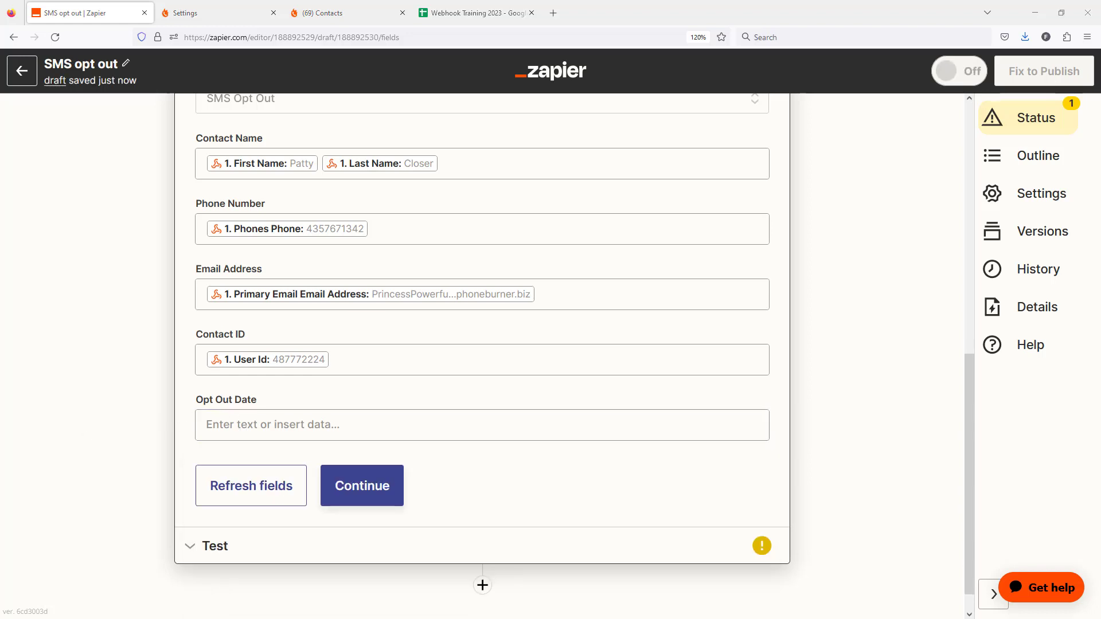
pyautogui.click(274, 423)
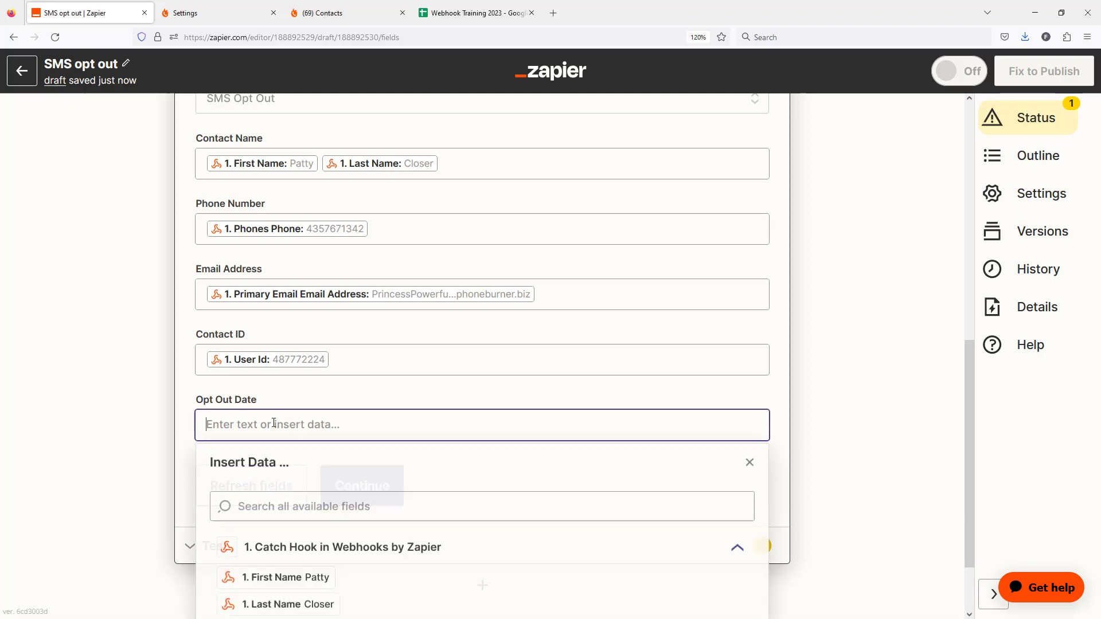
pyautogui.write('{{zap_meta_human_now}}')
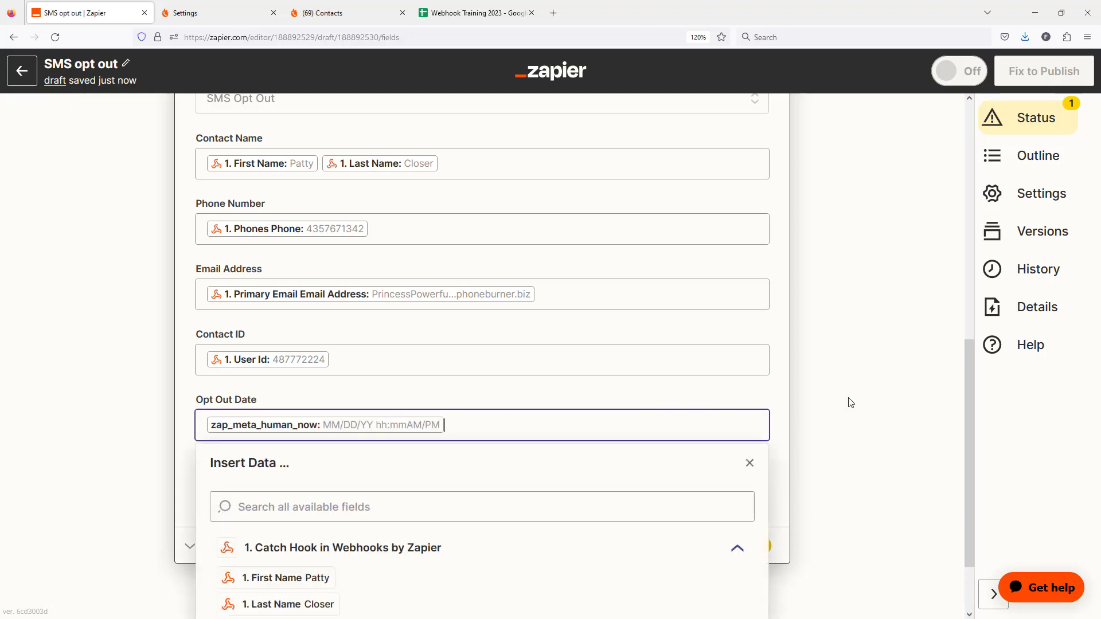
pyautogui.click(824, 404)
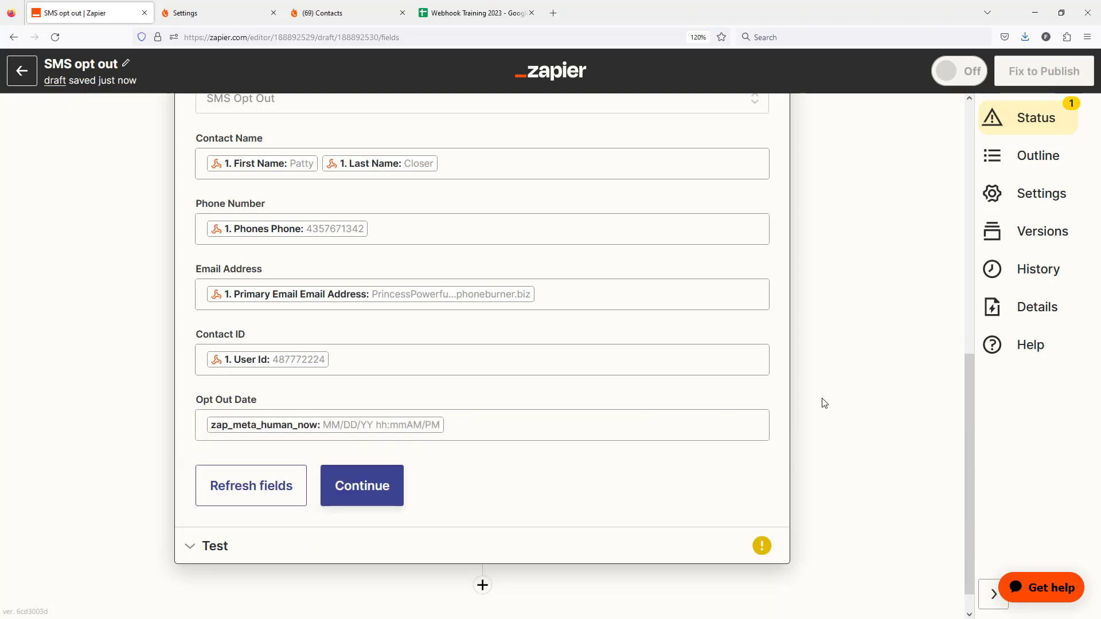
# Step: Continue to the action test, send the test row to Google Sheets and check it in the Webhook Training 2023 spreadsheet
pyautogui.click(375, 493)
pyautogui.scroll(-3, 868, 442)
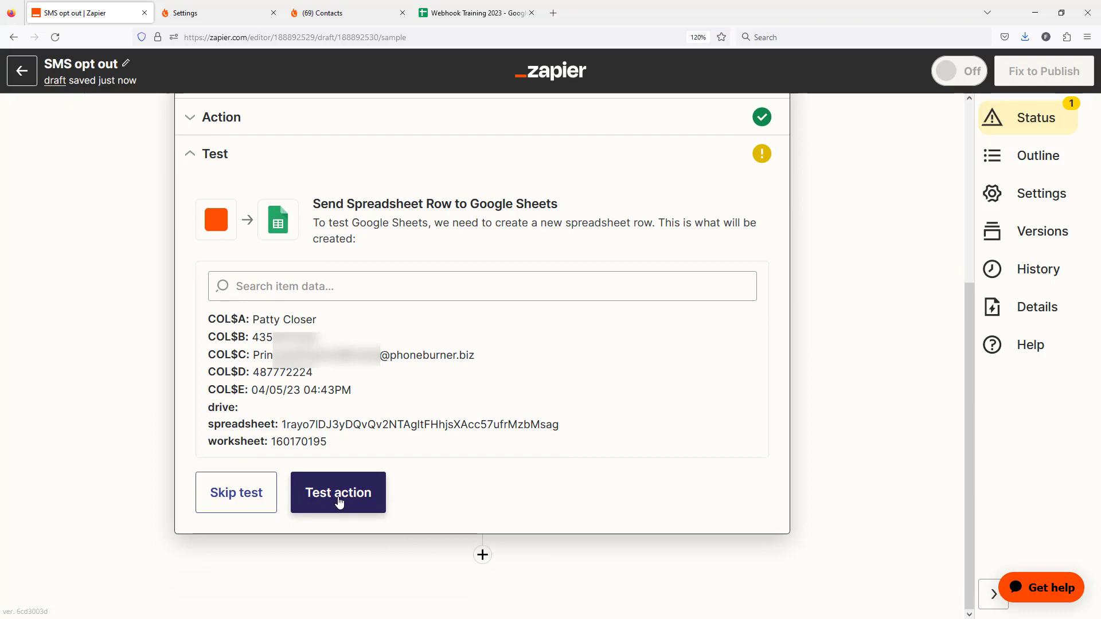
pyautogui.click(320, 503)
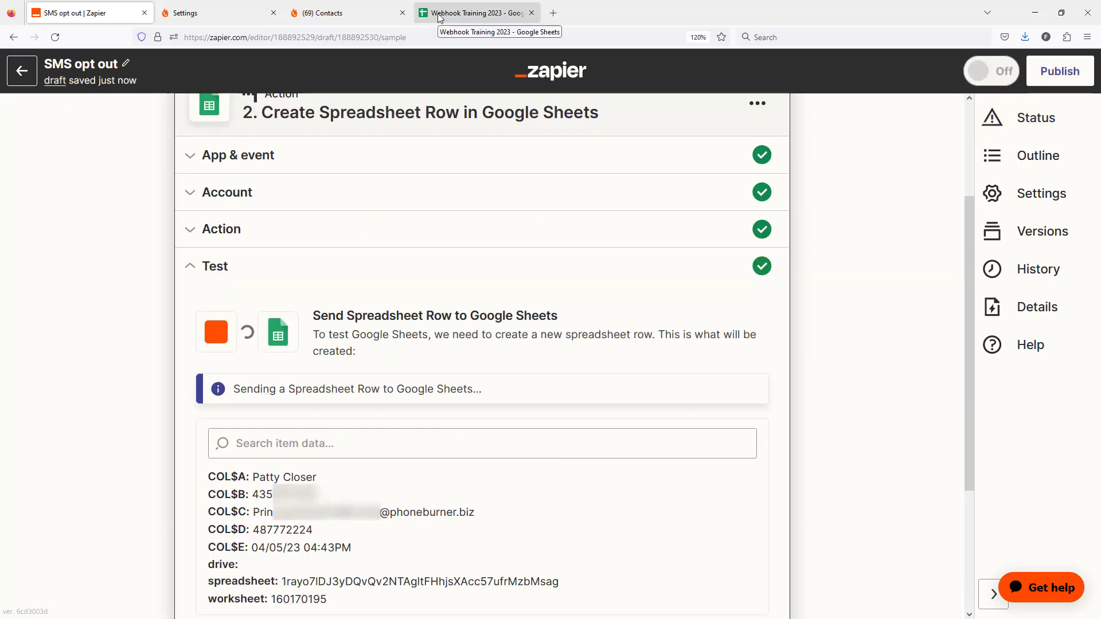
pyautogui.click(482, 14)
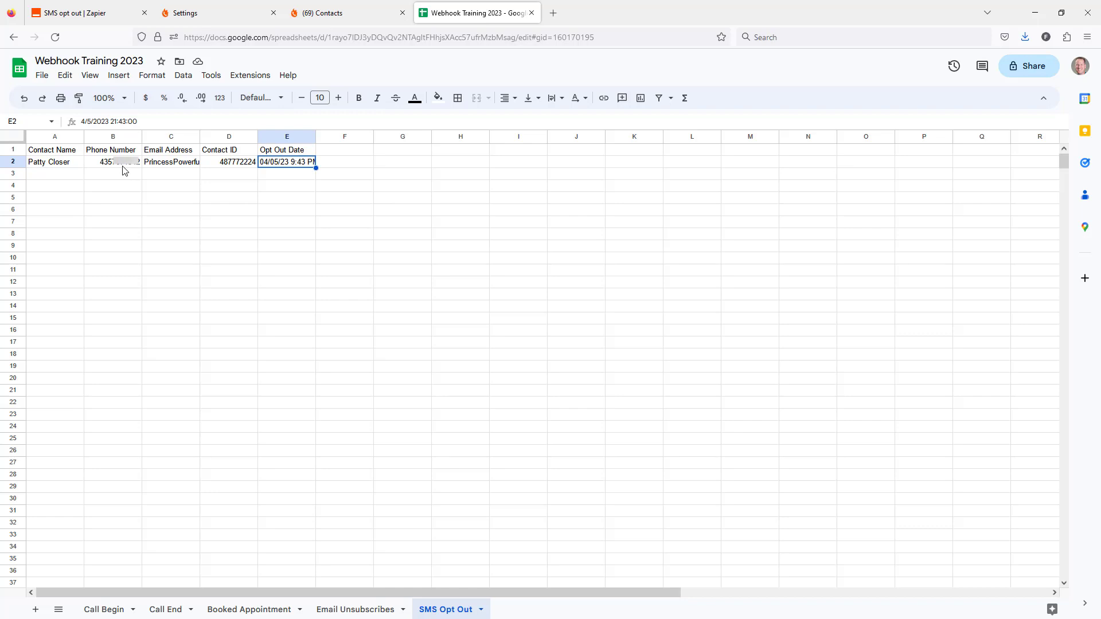
# Step: Return to the SMS opt out Zap in Zapier, publish it and turn it on
pyautogui.click(98, 17)
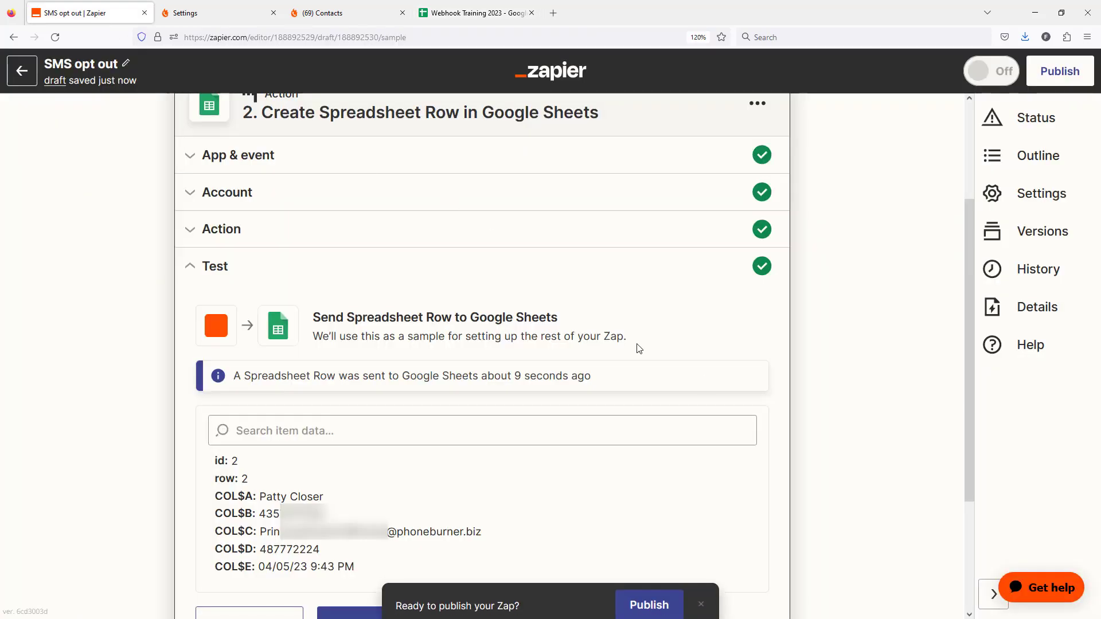
pyautogui.scroll(-3, 639, 348)
pyautogui.click(653, 596)
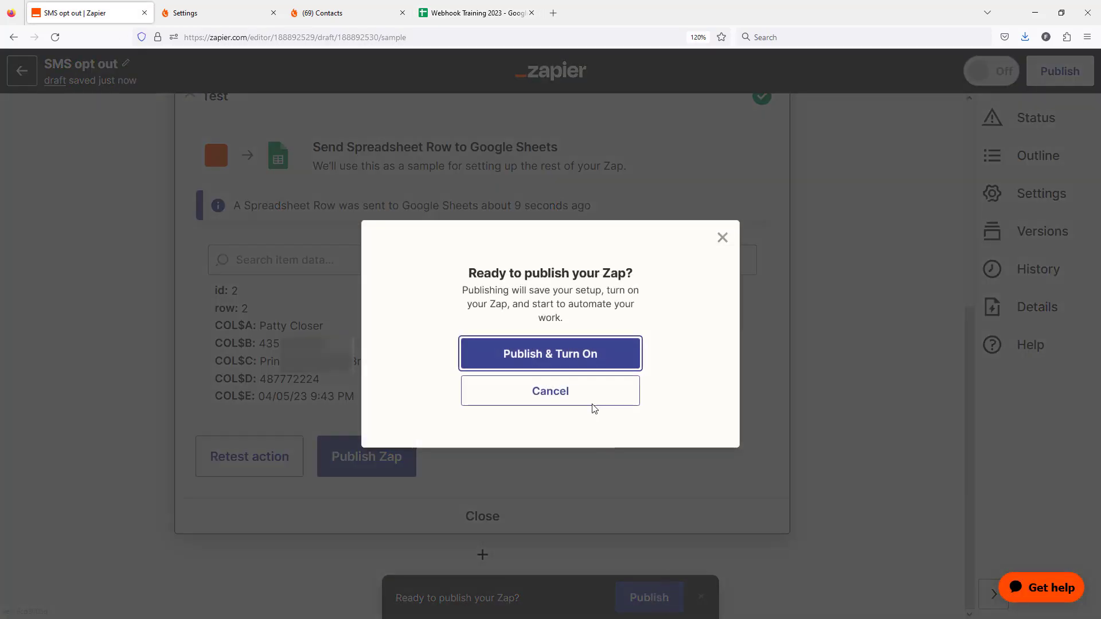
pyautogui.click(553, 352)
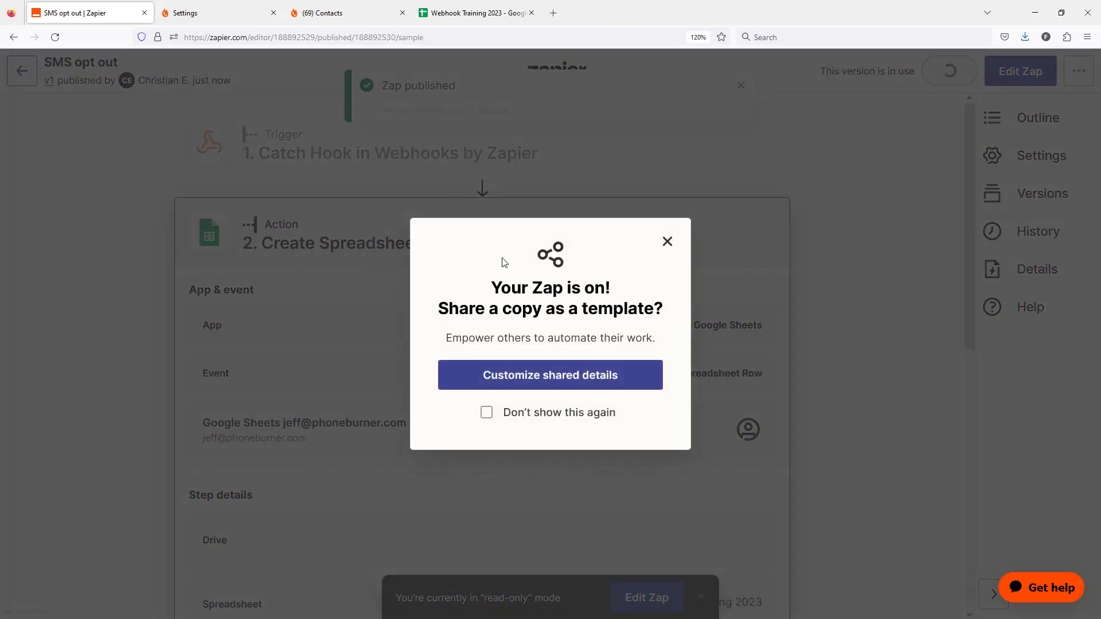
# Step: Switch to the Webhook Training 2023 spreadsheet and view the Snipping Tool capture of the stop and start texts over it, moving it off screen when done
pyautogui.click(473, 13)
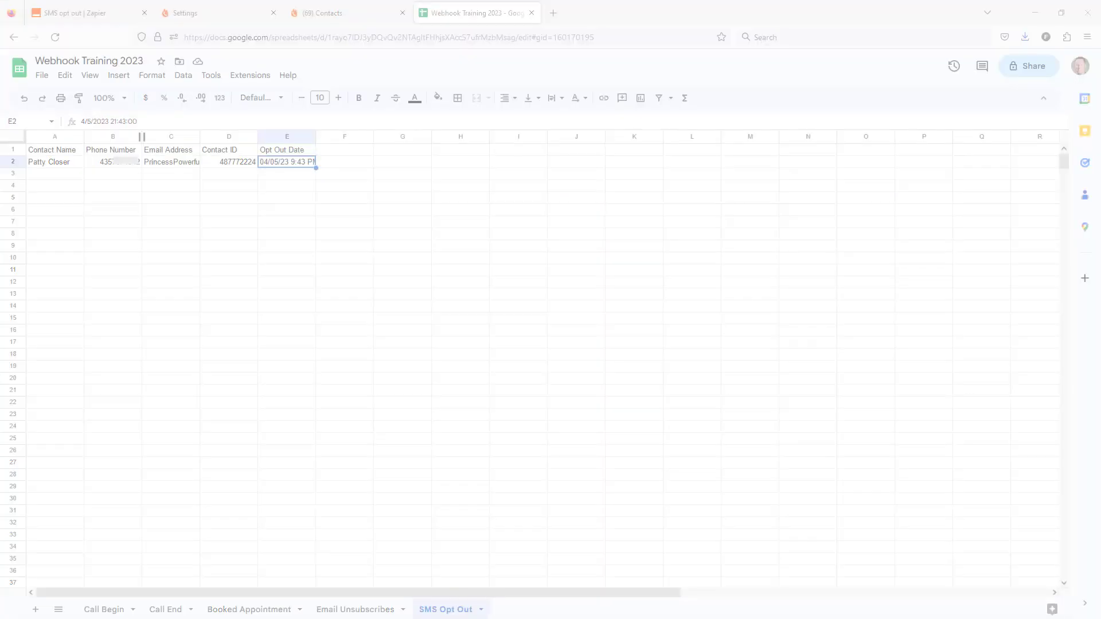
pyautogui.moveTo(0, 185); pyautogui.dragTo(344, 129)
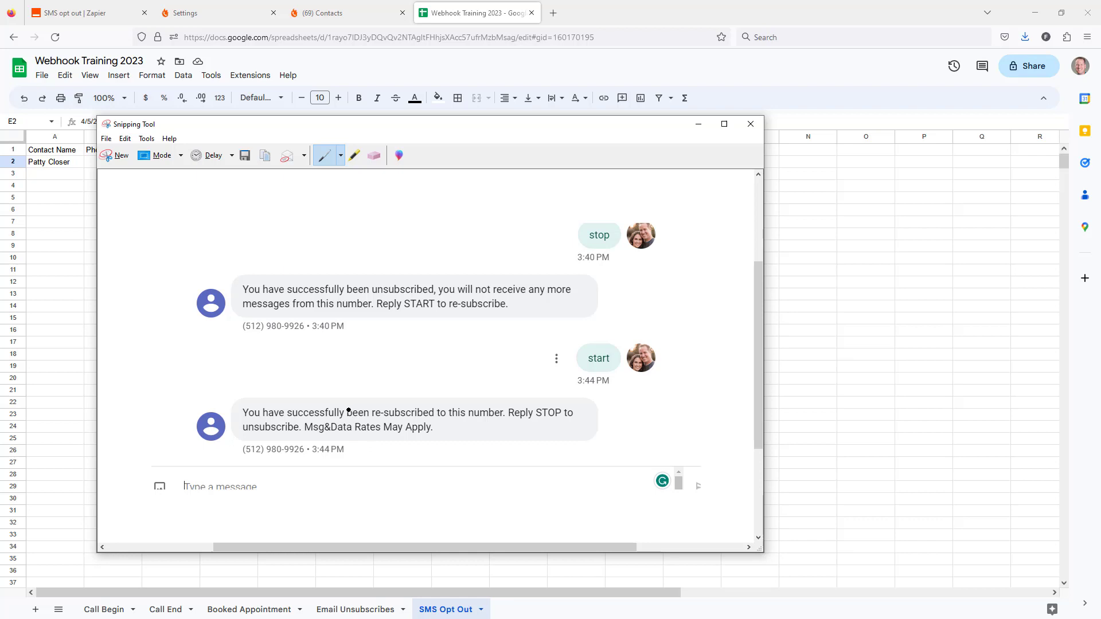
pyautogui.moveTo(385, 126); pyautogui.dragTo(0, 123)
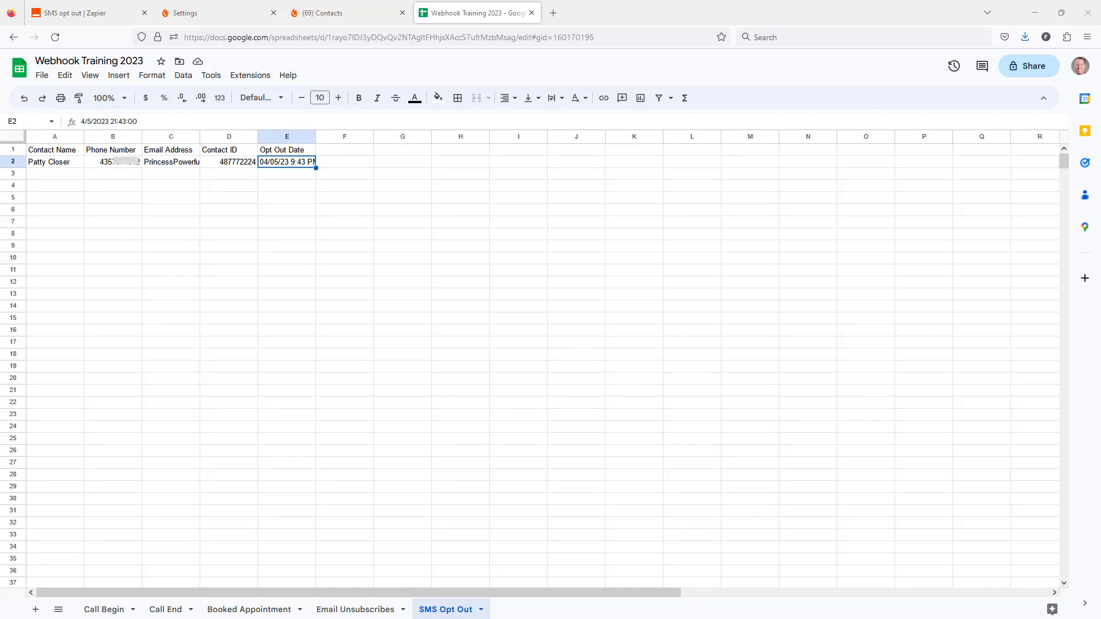
# Step: Widen the Phone Number column in the SMS Opt Out worksheet
pyautogui.moveTo(142, 137); pyautogui.dragTo(192, 136)
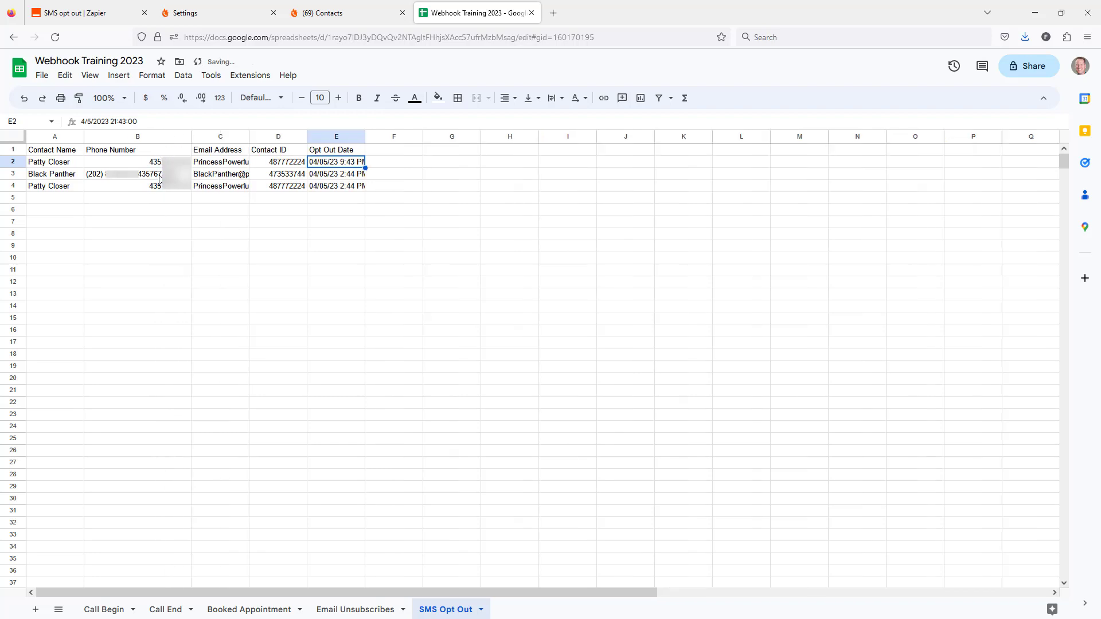